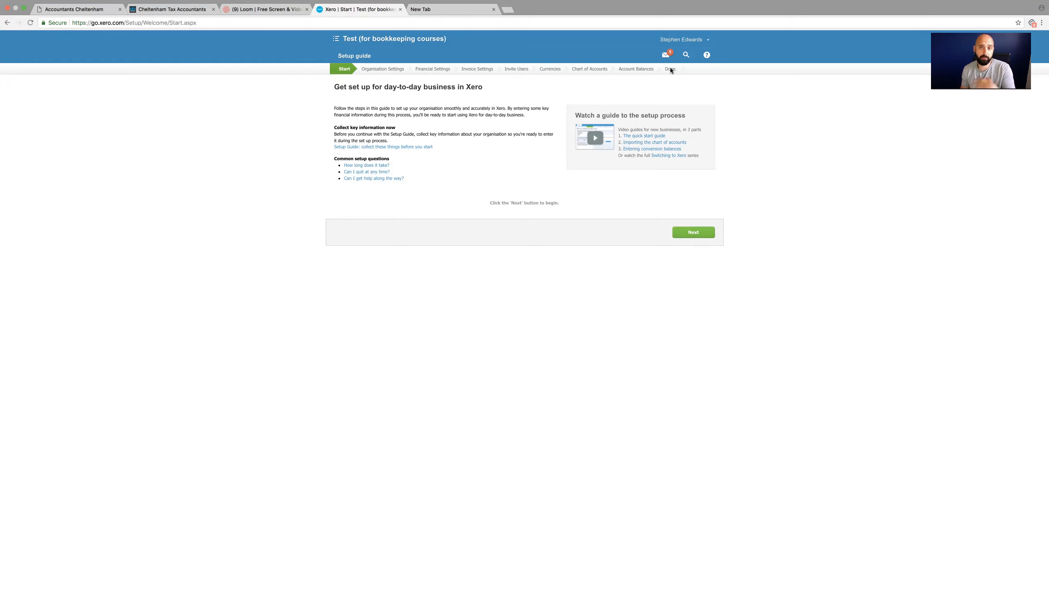
Step: Begin the setup guide, choose Limited Company as the organisation type, and continue to the financial settings
left_click(700, 233)
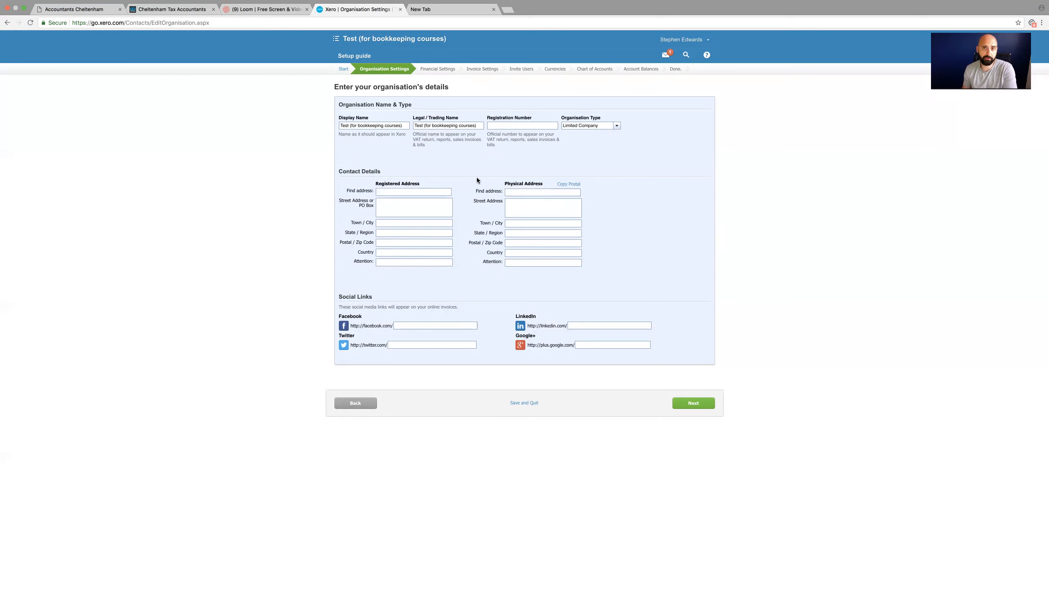
left_click(617, 126)
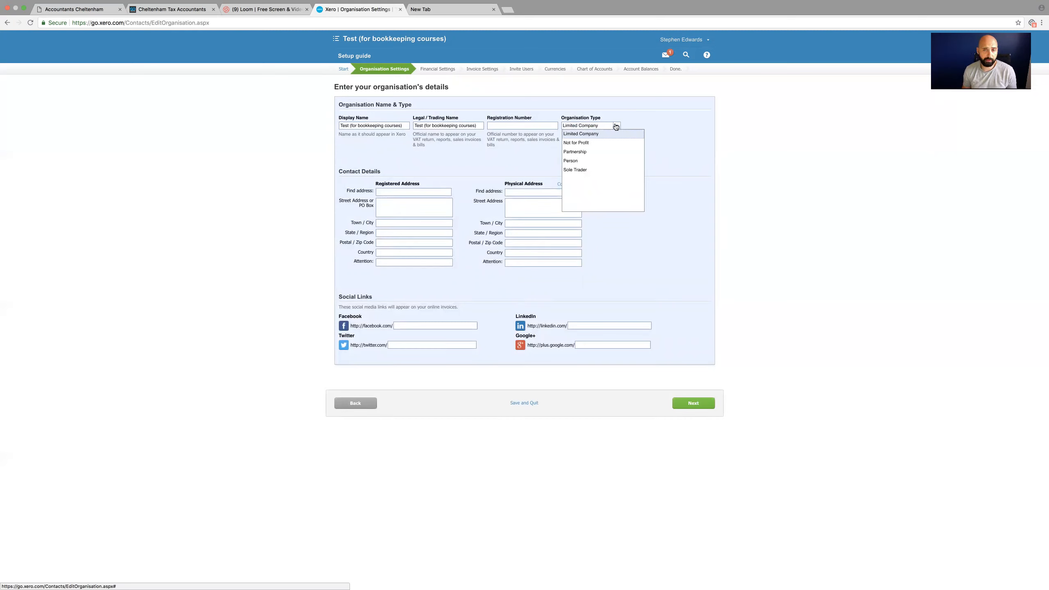
left_click(608, 135)
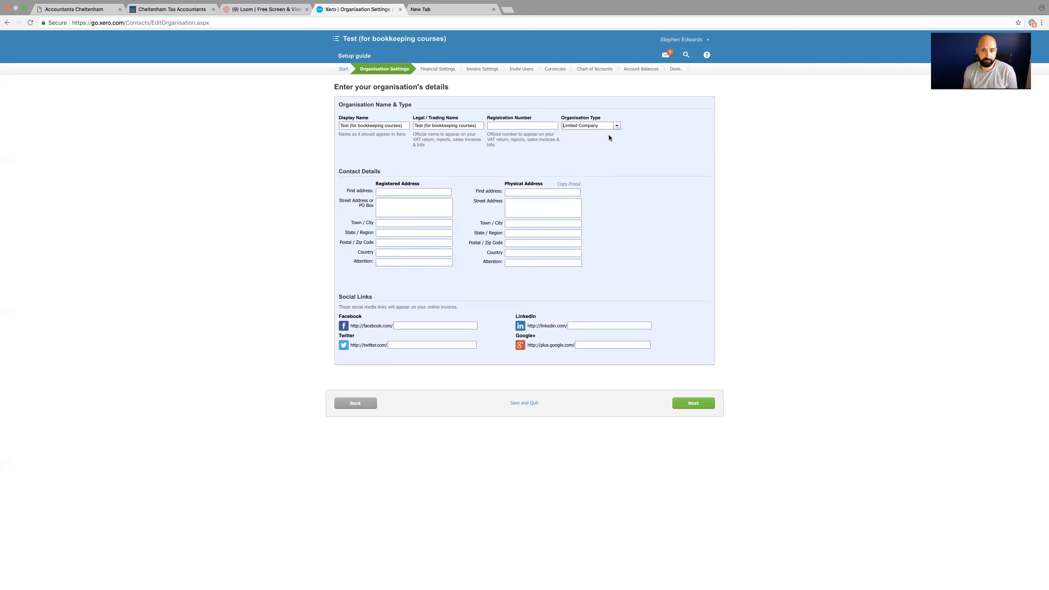
left_click(694, 404)
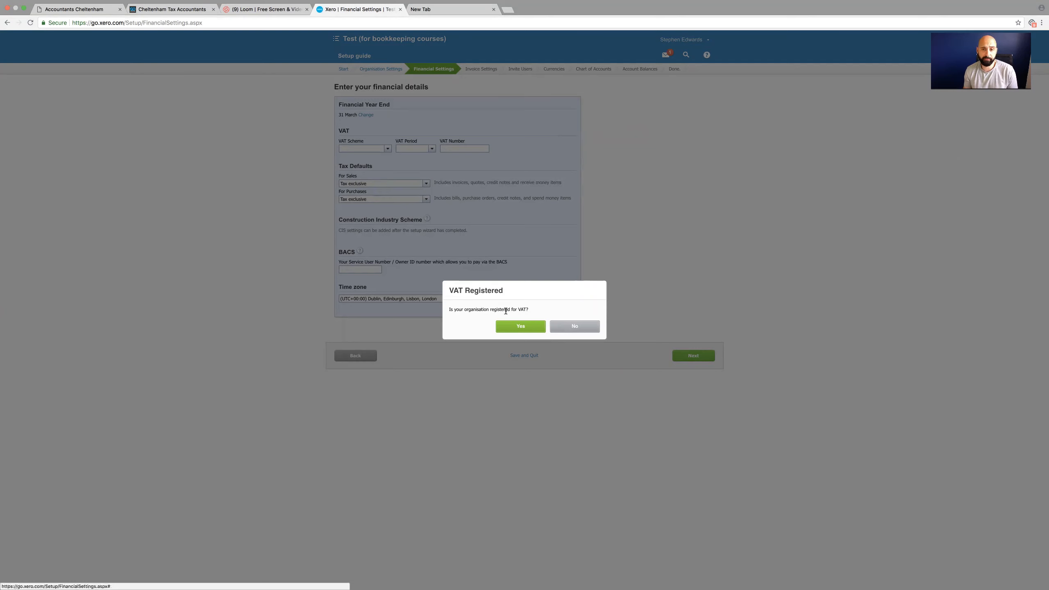
Step: Declare the organisation VAT registered and set its VAT scheme to Cash Scheme with a Quarterly period
left_click(517, 328)
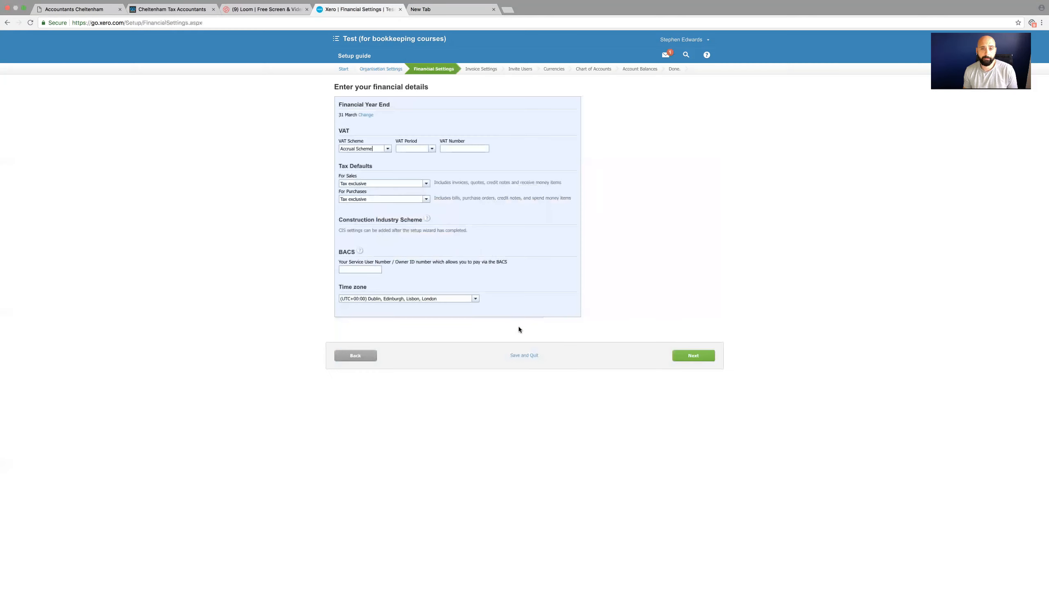
left_click(388, 149)
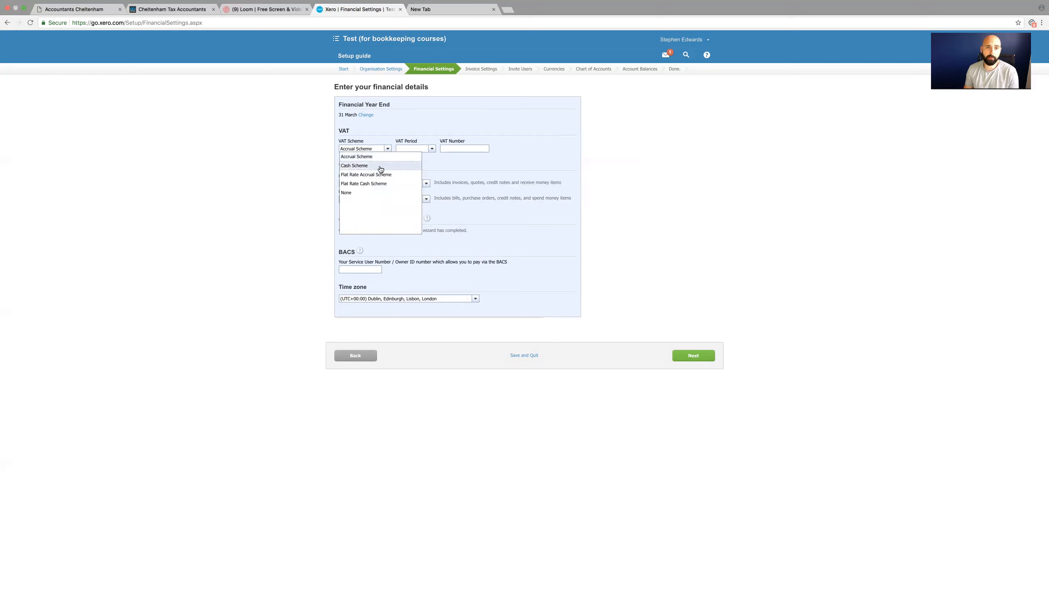
left_click(380, 166)
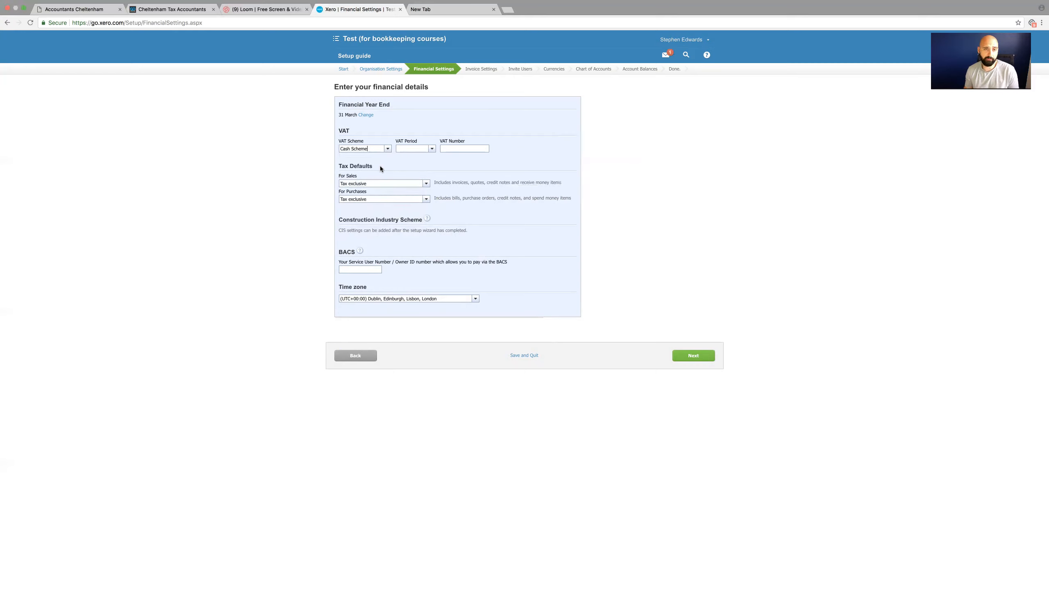
left_click(431, 150)
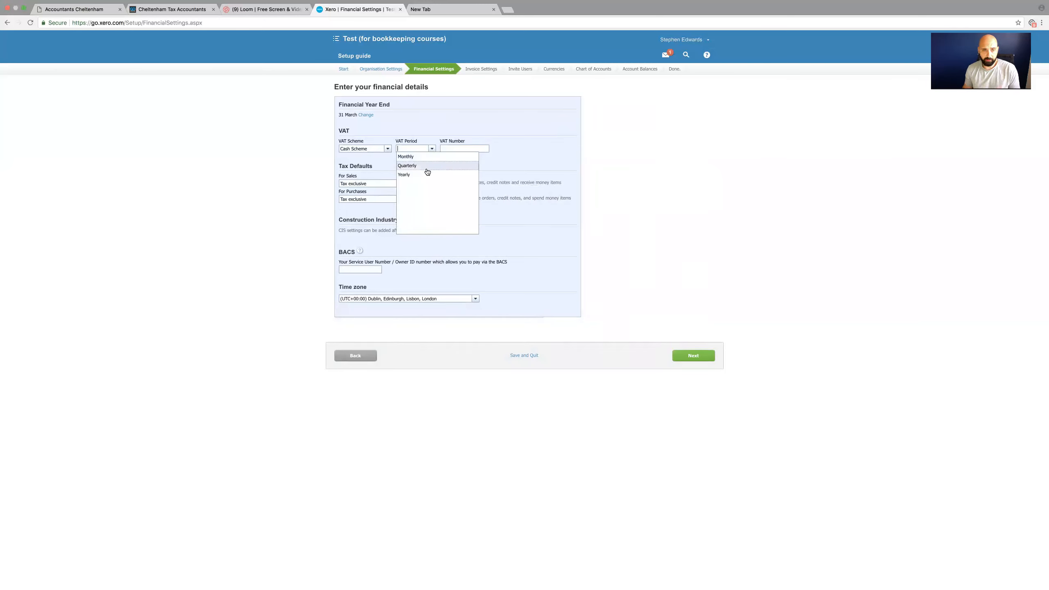
left_click(428, 166)
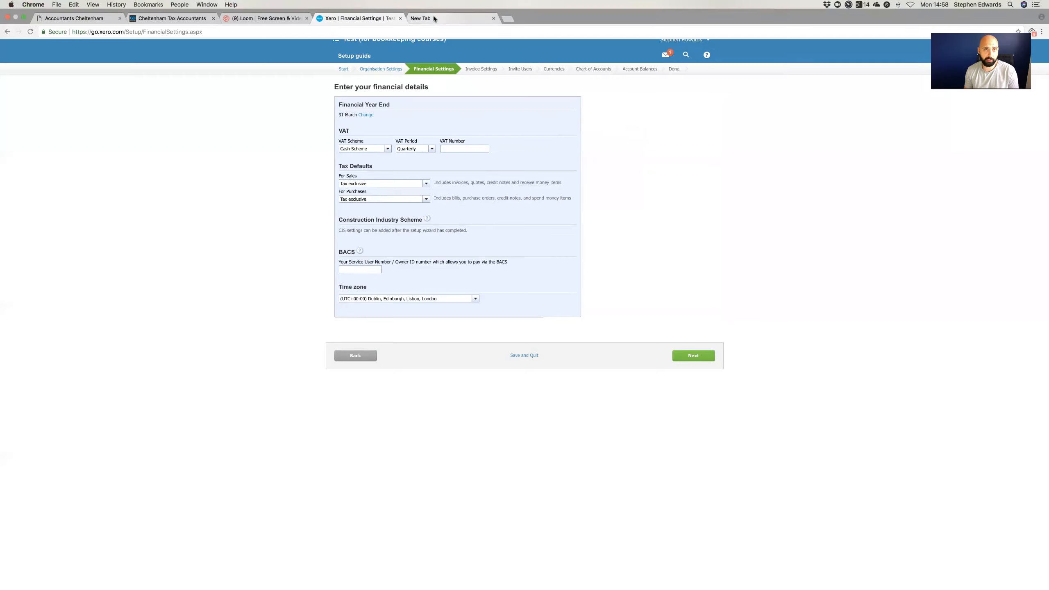
Step: Search Google for "companies house" in a separate browser tab and open the GOV.UK service for searching the company register
left_click(427, 7)
type("companies")
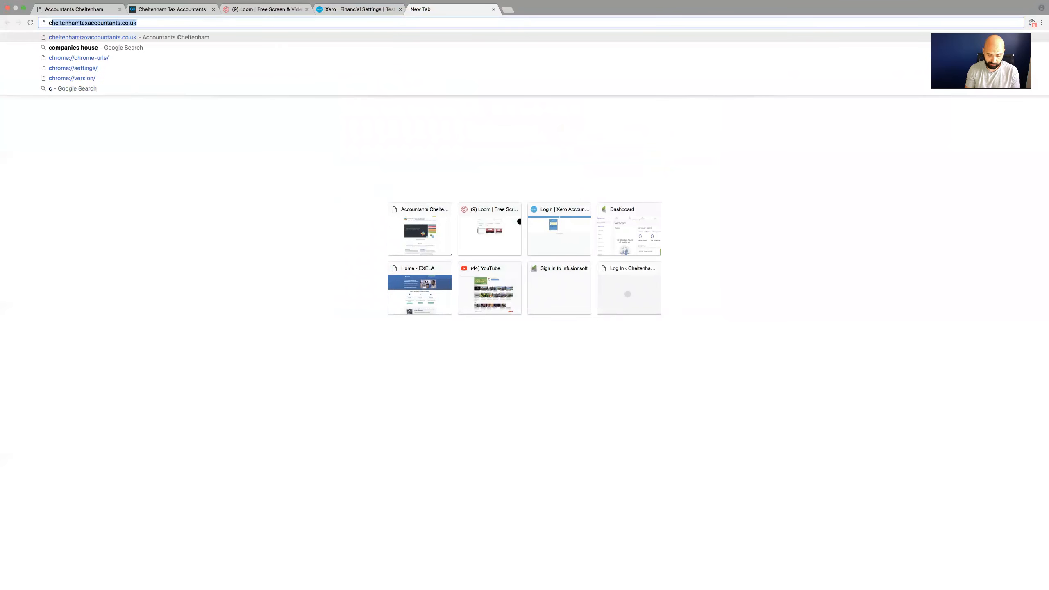
key("Return")
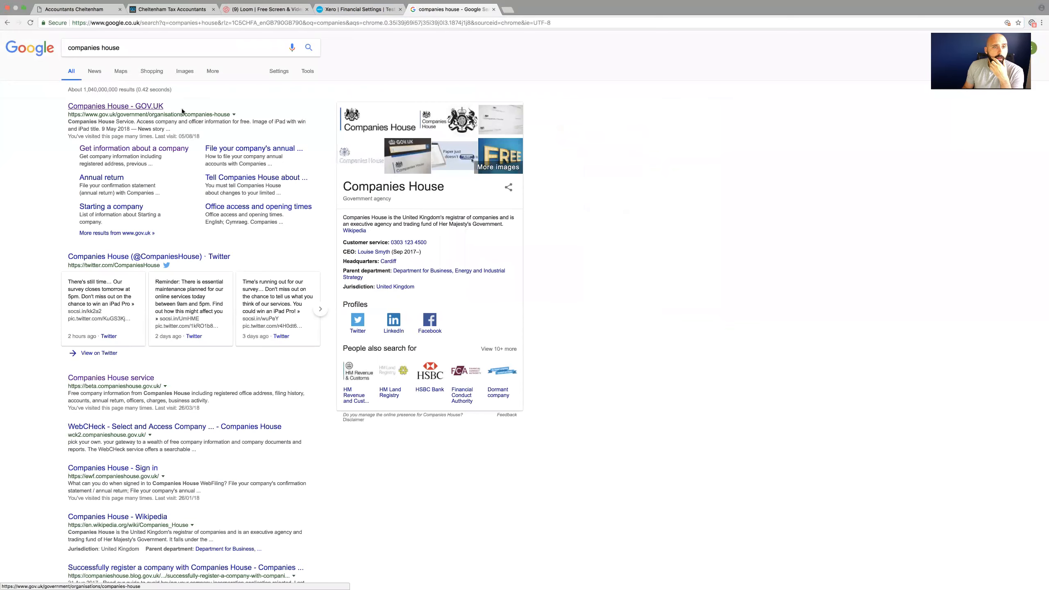
left_click(149, 109)
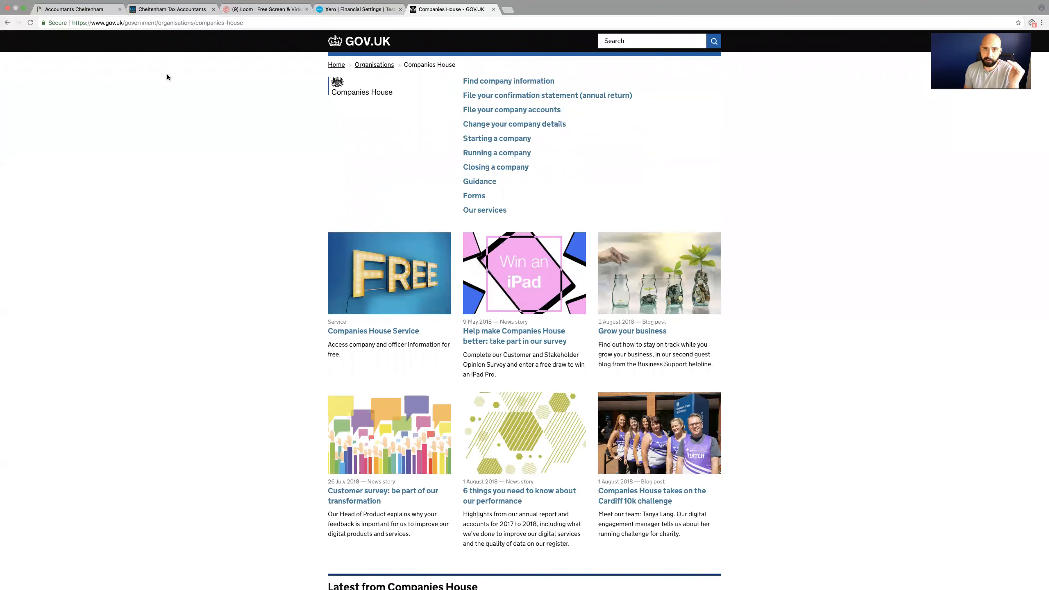
left_click(497, 81)
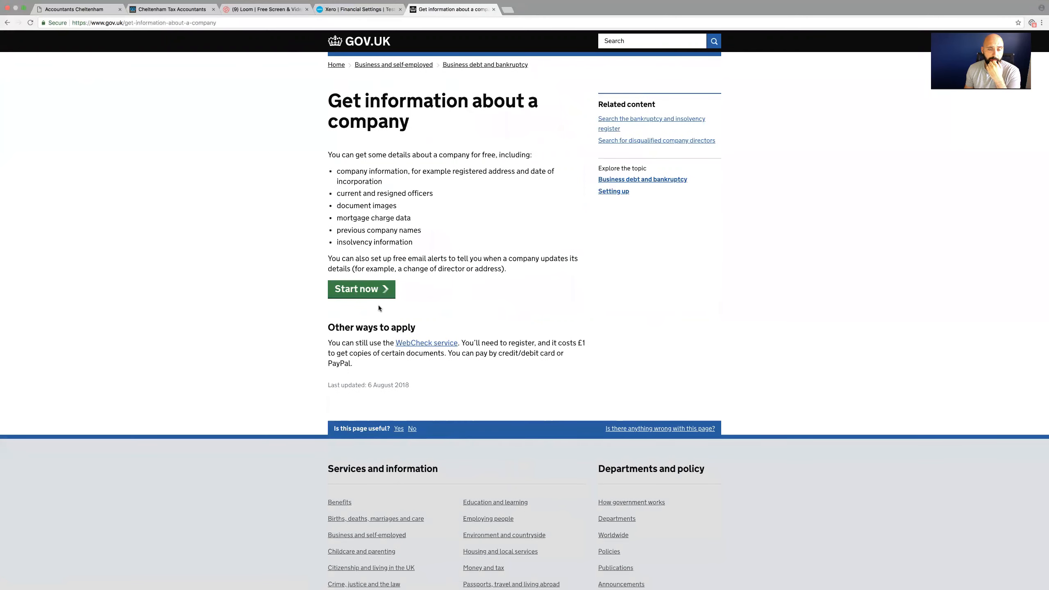
left_click(374, 292)
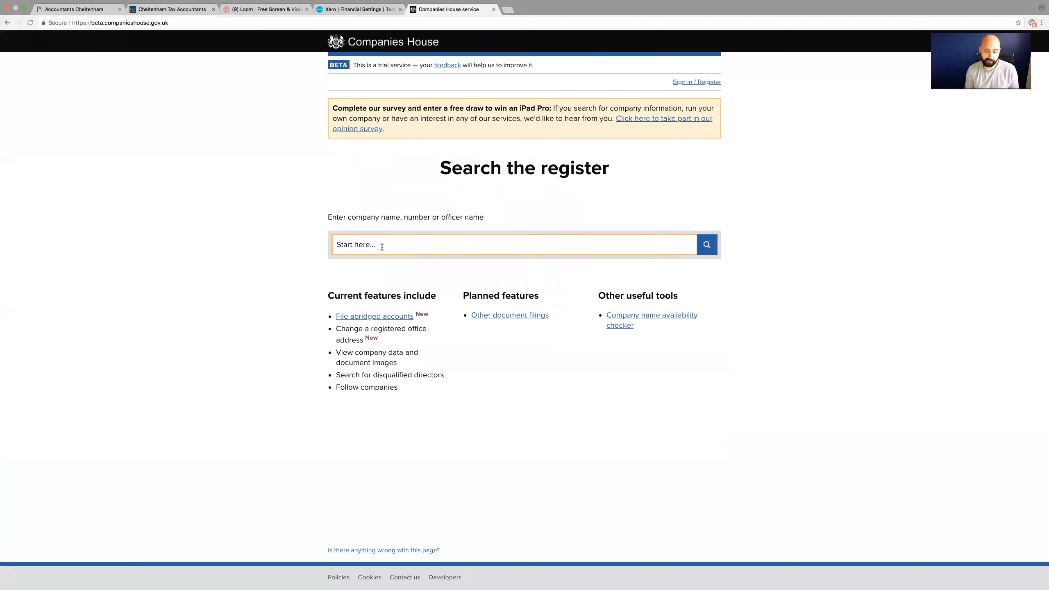
Step: Search the company register for "plumbing" and open the record of PLUMBING HEATING AND GAS LTD
type("plumbi")
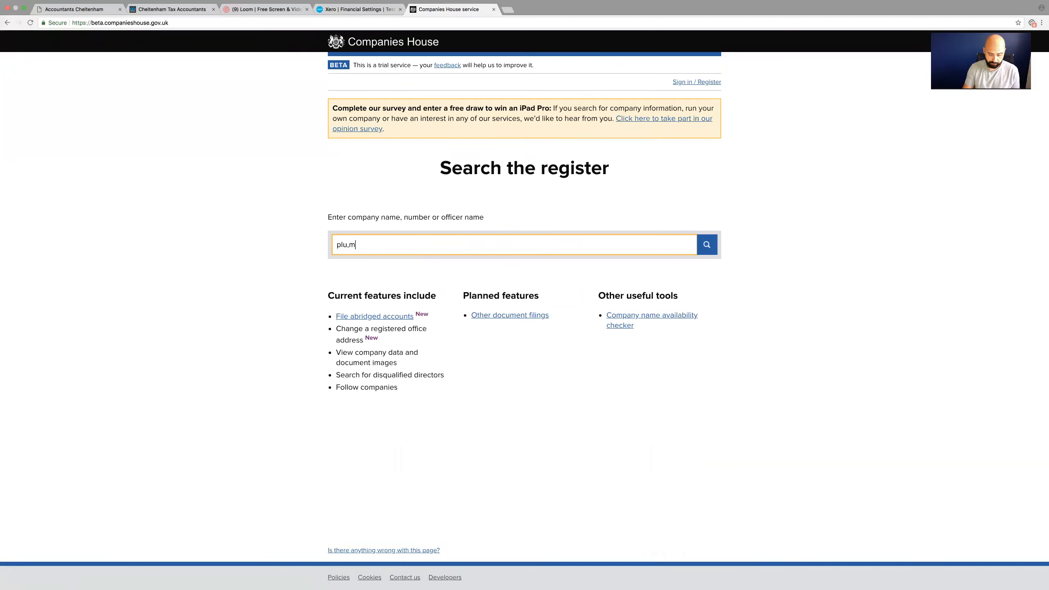
key("BackSpace")
key("BackSpace")
key("BackSpace")
type("mbing")
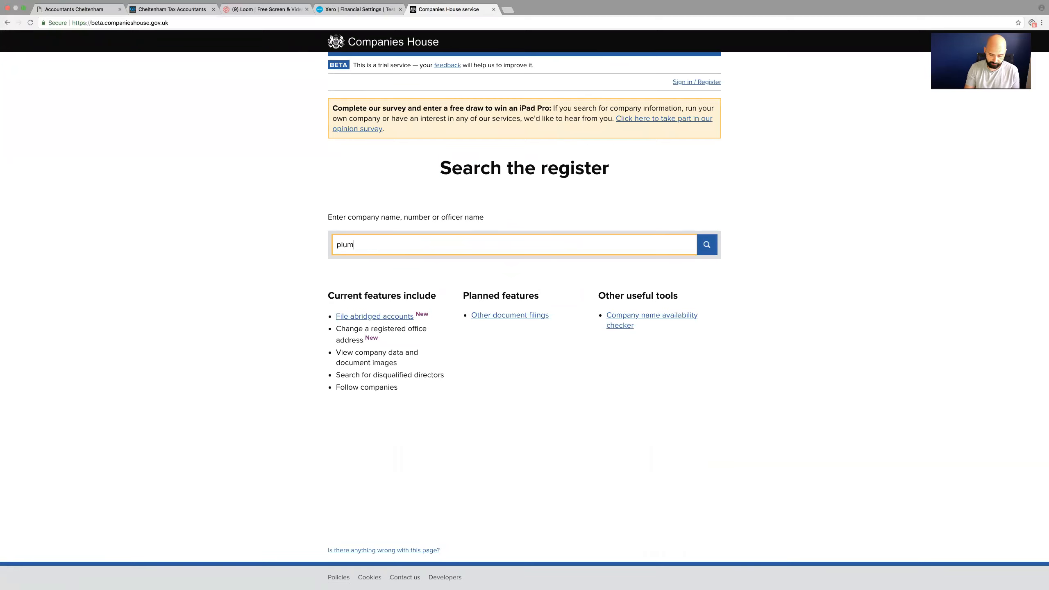
key("Return")
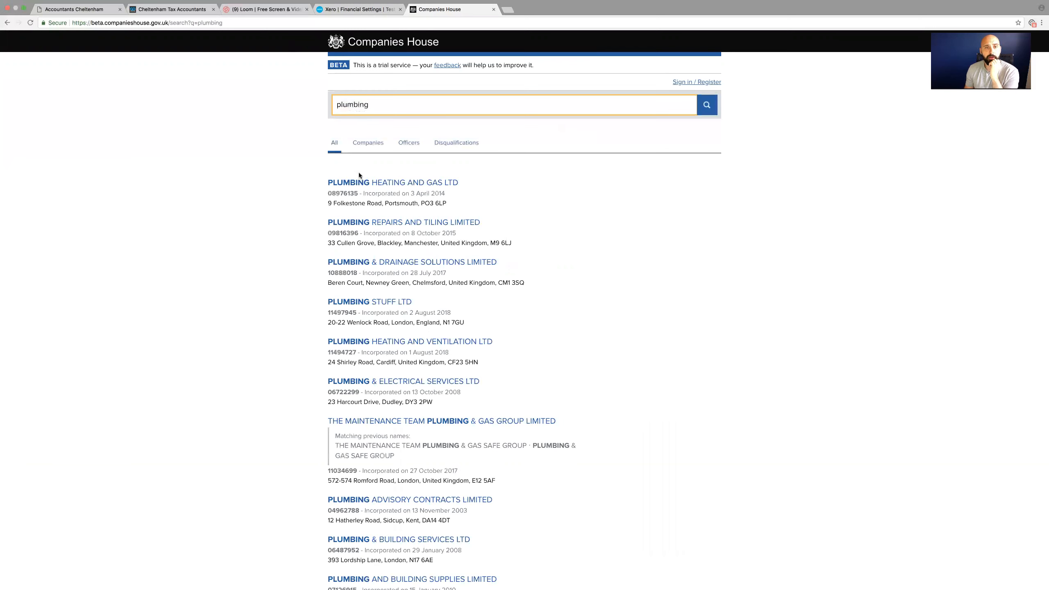
left_click(362, 184)
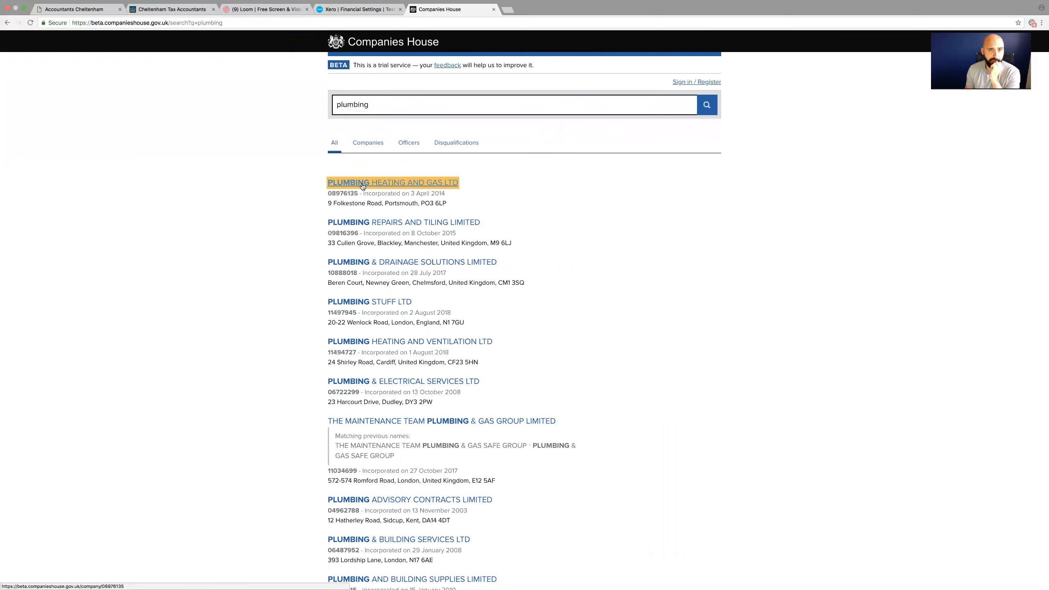
Step: Highlight the date the company's next accounts are made up to in its overview
left_click_drag(336, 402, 403, 399)
left_click(478, 397)
left_click_drag(478, 398, 426, 397)
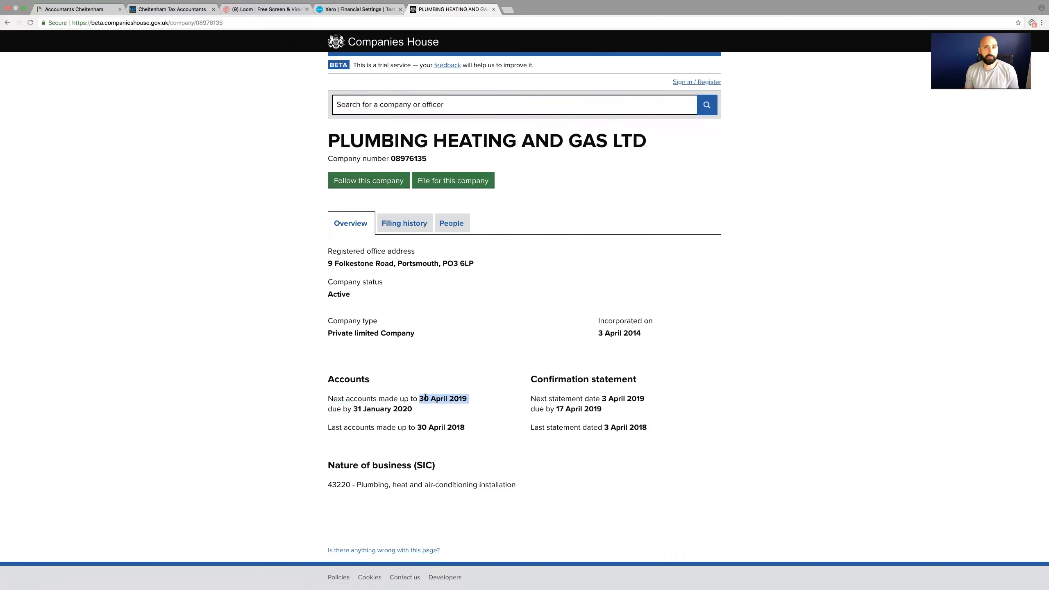
Step: Return to the Xero setup, set the financial year end to 30 April, and continue to the invoice settings
left_click(382, 5)
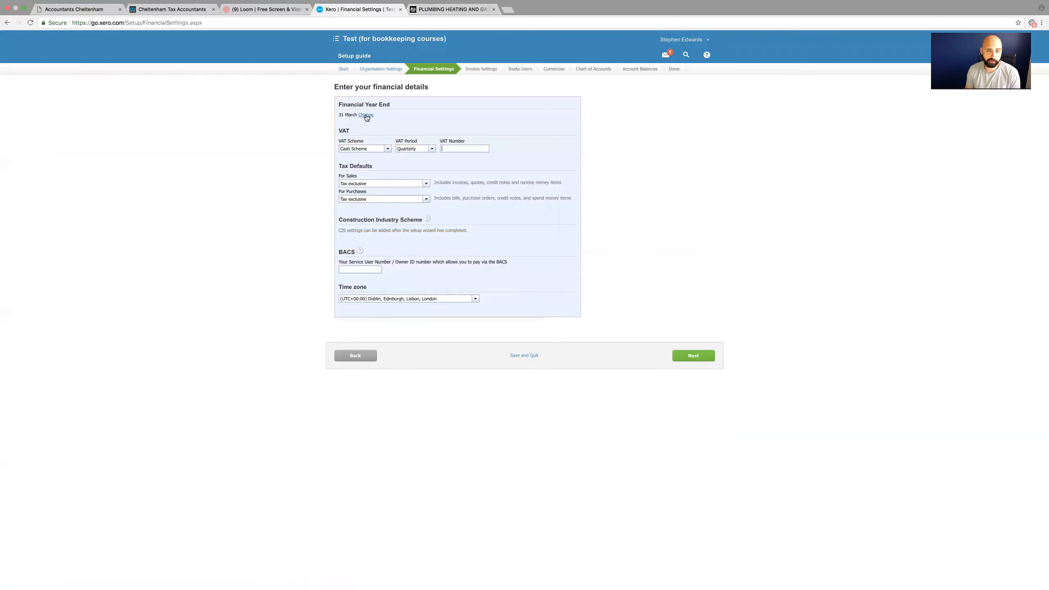
left_click(366, 115)
left_click(415, 116)
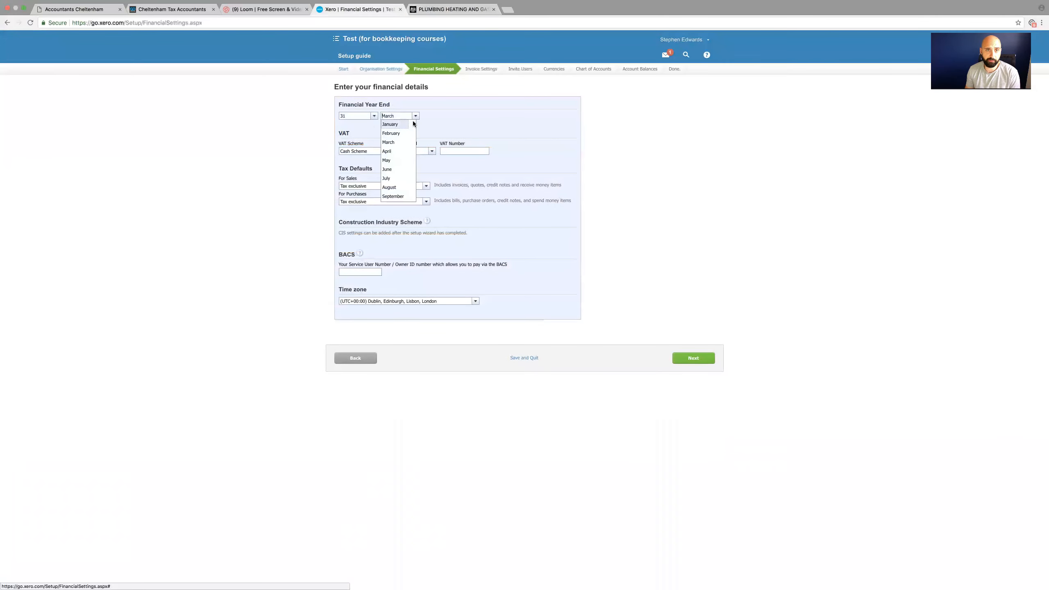
left_click(403, 153)
left_click(374, 116)
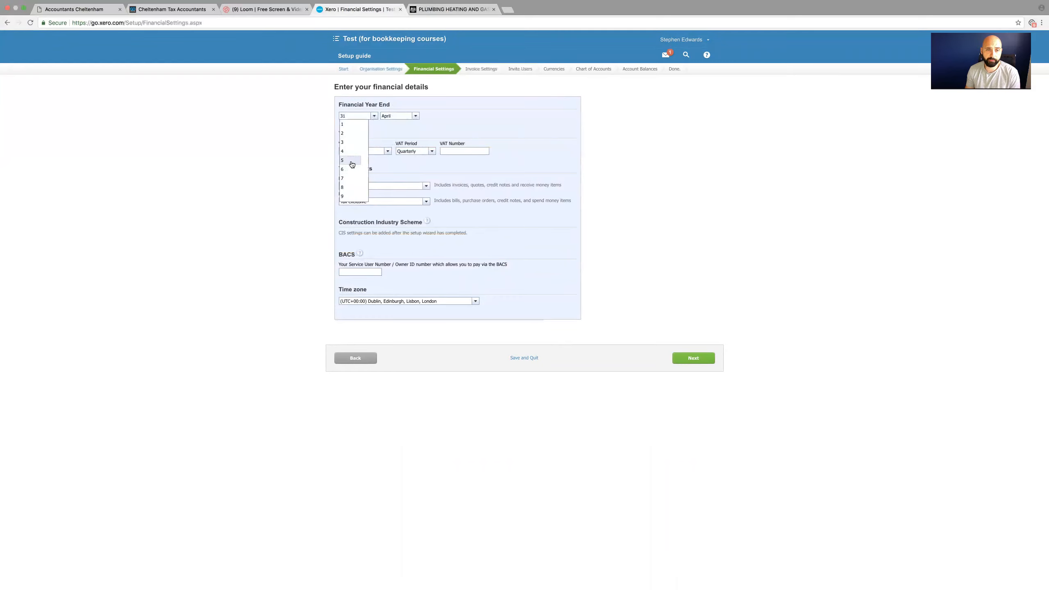
scroll(350, 188, "down", 10)
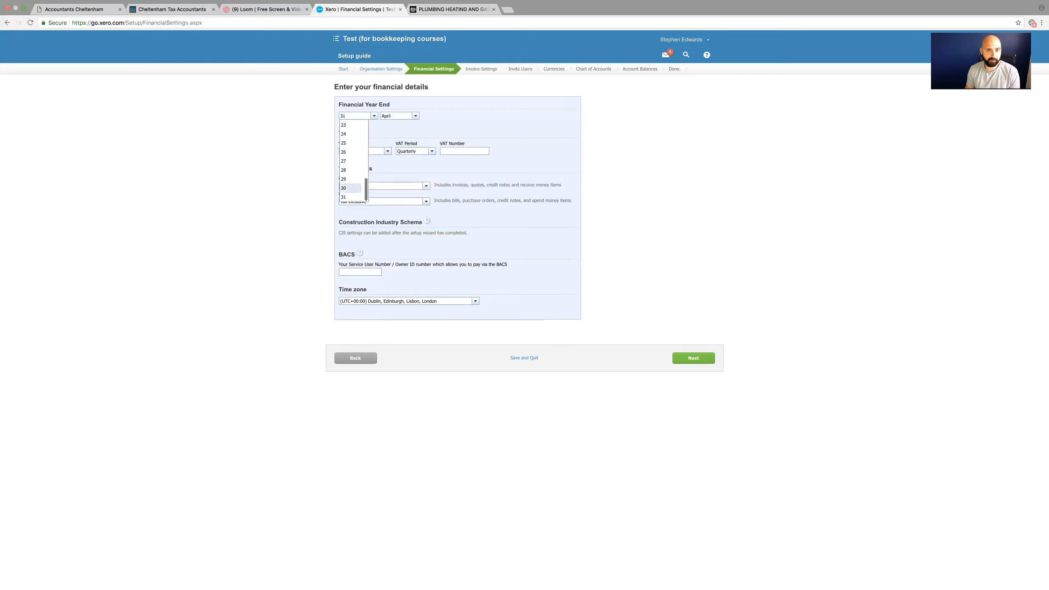
left_click(350, 188)
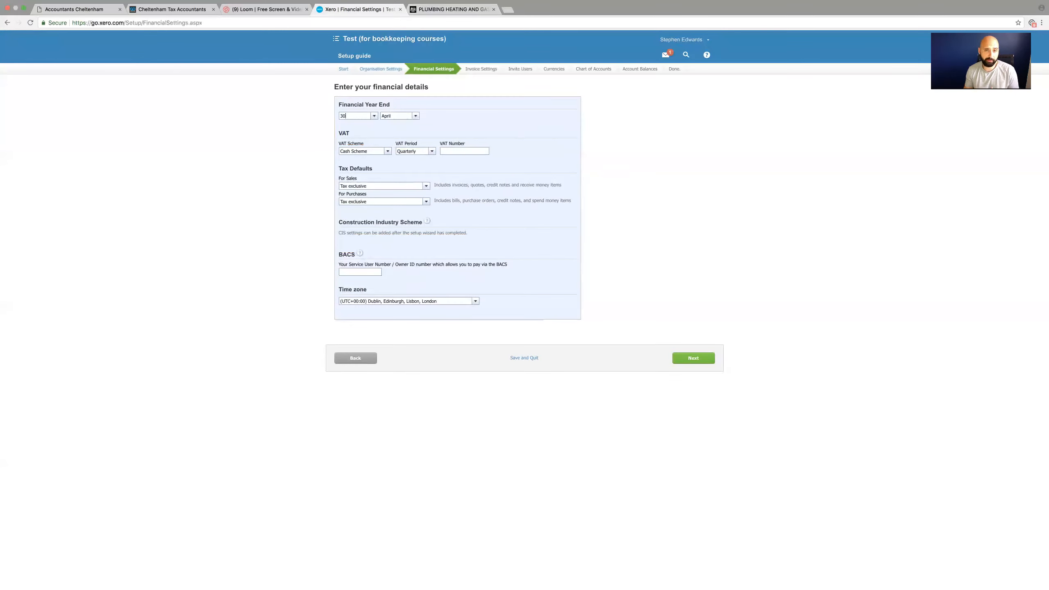
left_click(693, 359)
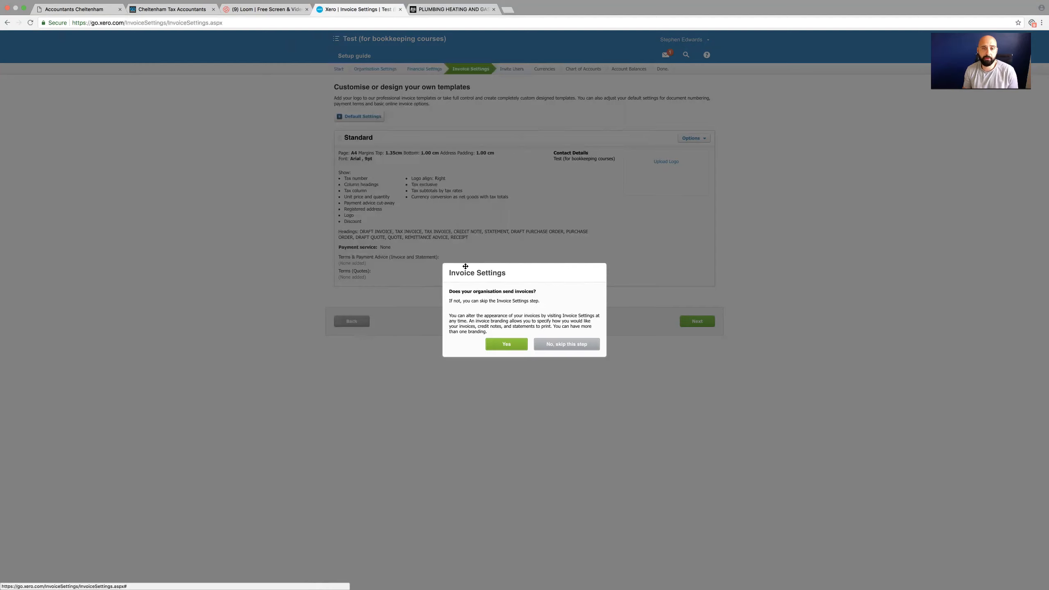
Step: Skip the invoice settings and user invitations, and move past the currencies stage without adding any
left_click(558, 344)
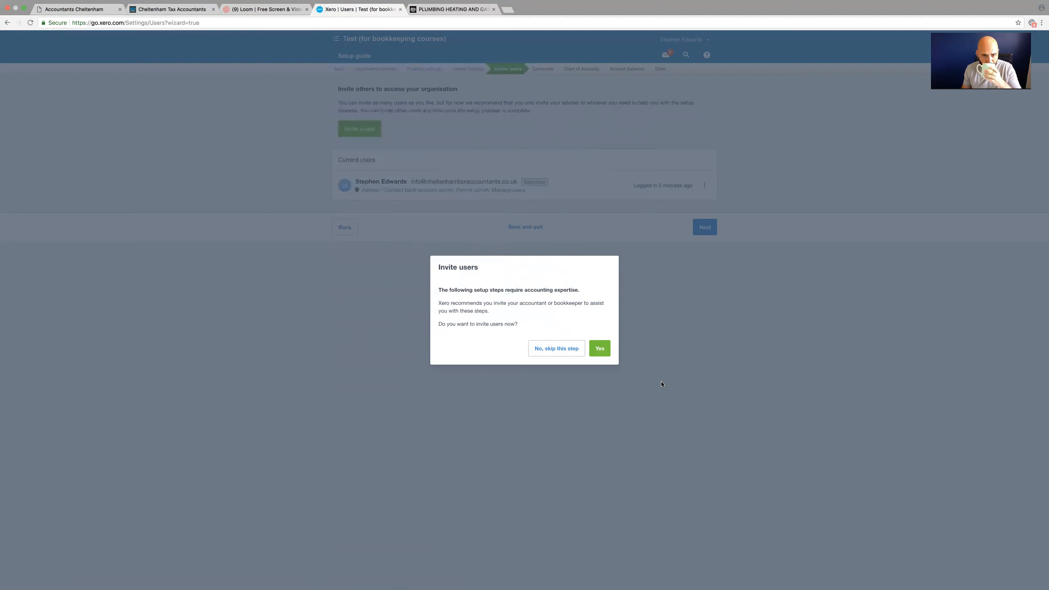
left_click(556, 351)
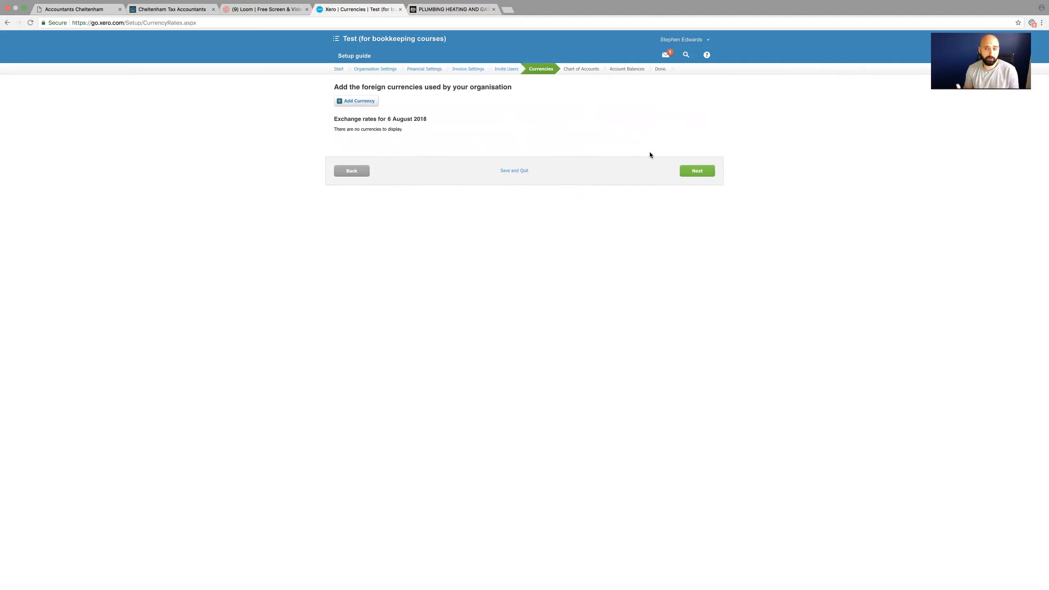
left_click(709, 170)
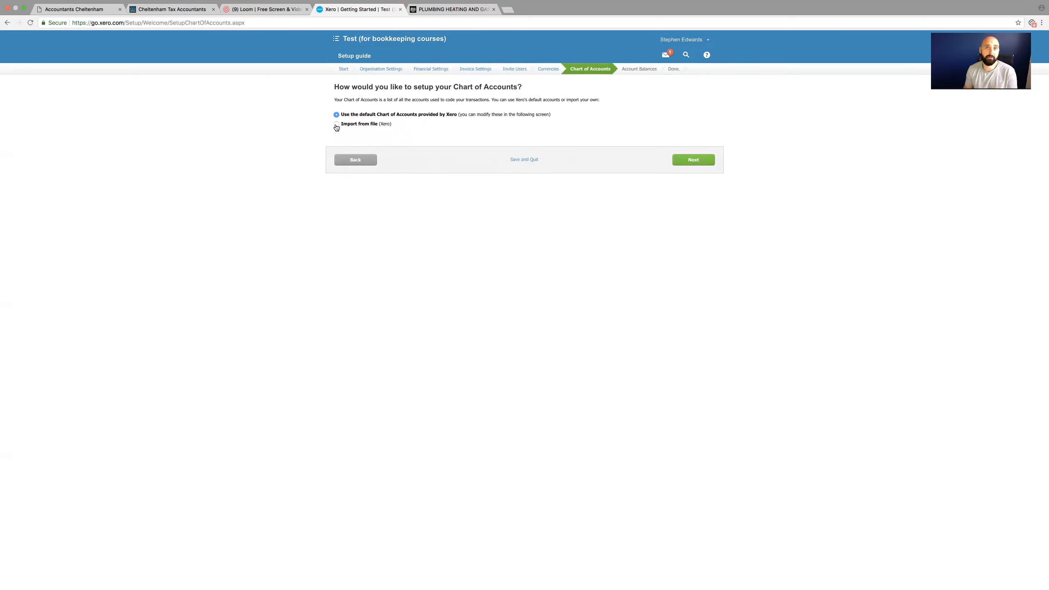
Step: Accept Xero's default Chart of Accounts, look through its list, and continue without adding bank accounts
left_click(698, 163)
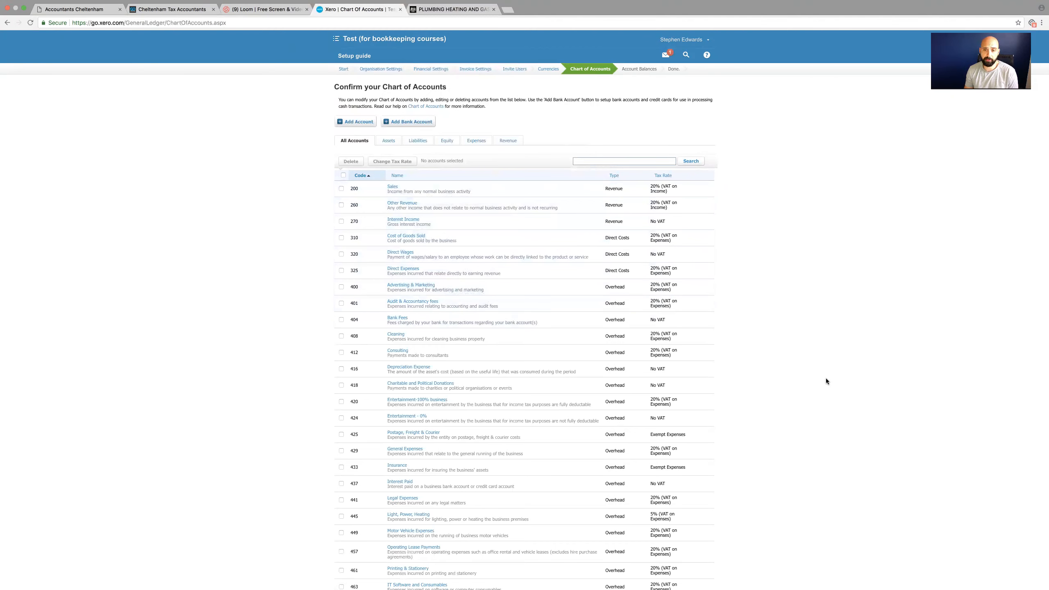
scroll(826, 378, "down", 15)
scroll(823, 373, "down", 5)
left_click(698, 560)
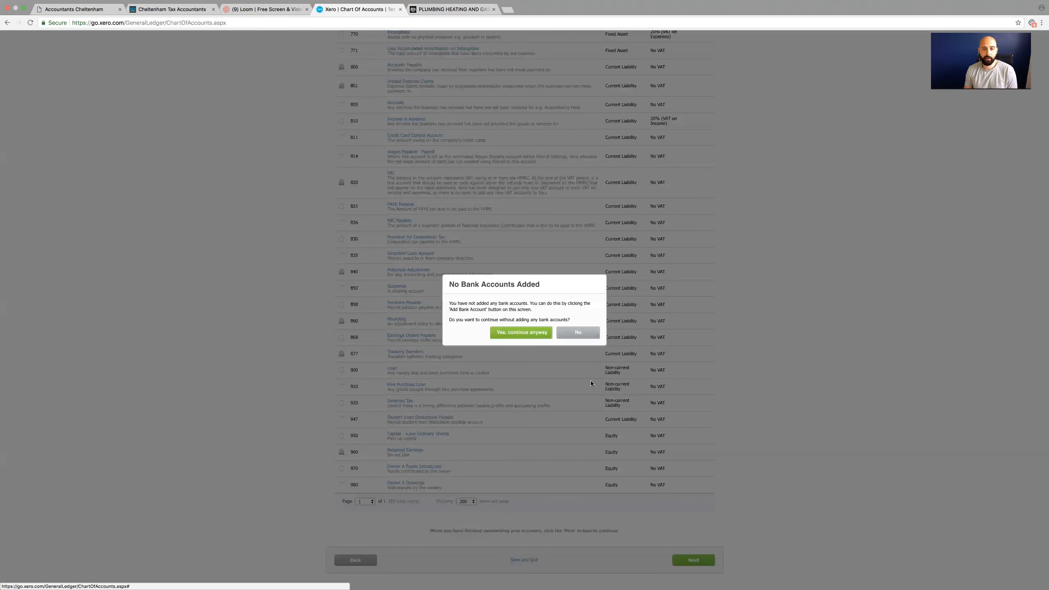
left_click(517, 335)
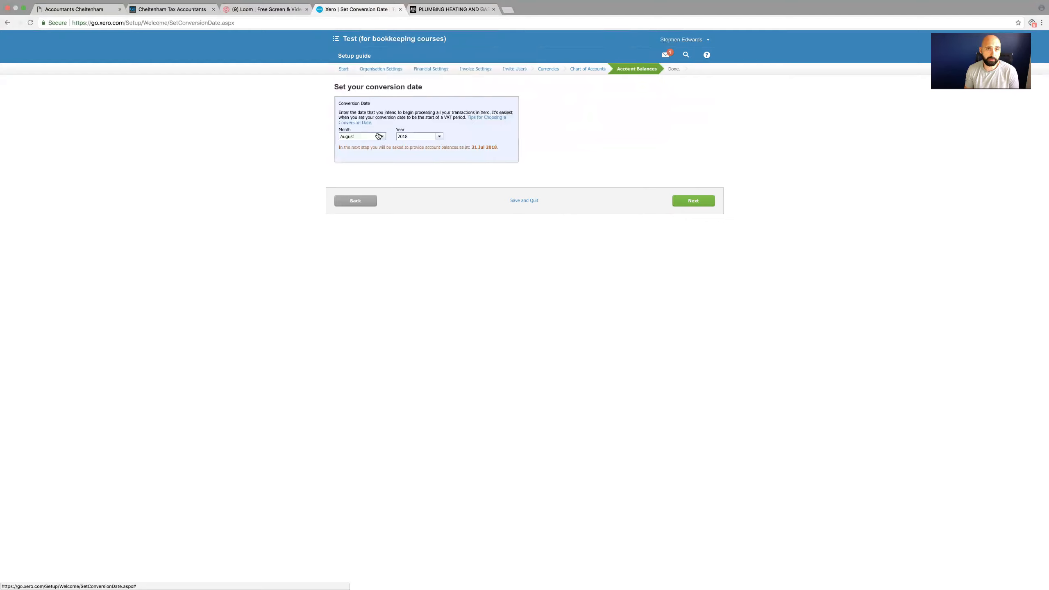
Step: Accept August 2018 as the conversion date, leave the account balances at zero, and finish the setup
left_click(690, 200)
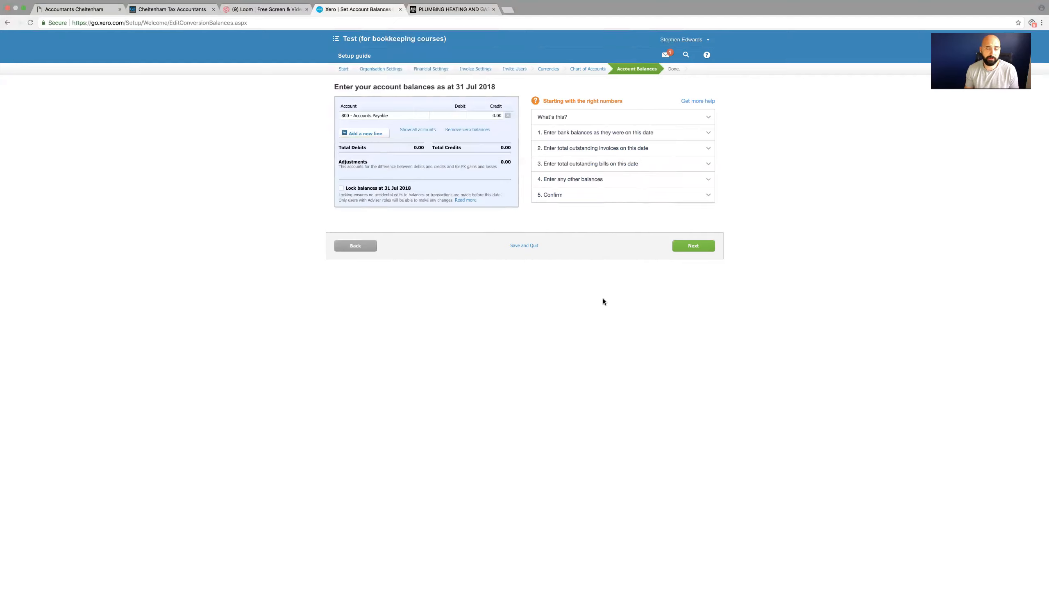
left_click(696, 247)
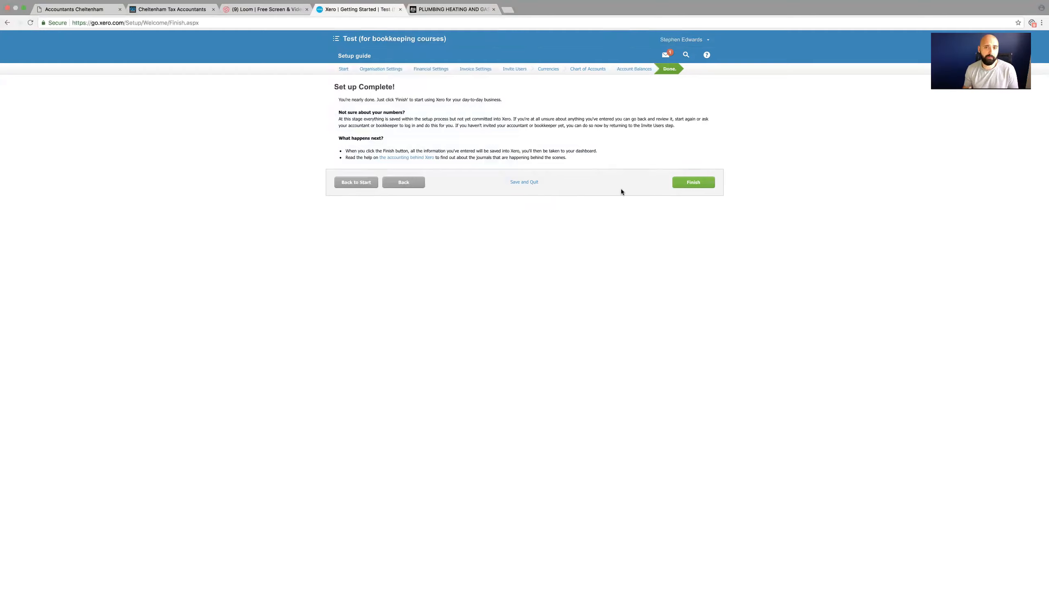
left_click(693, 185)
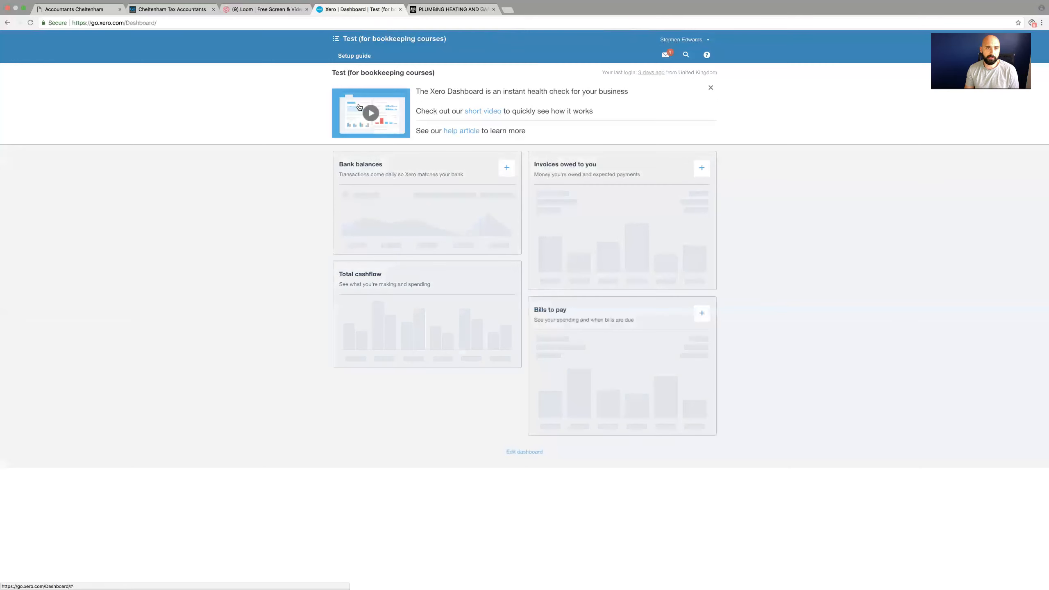
left_click(351, 56)
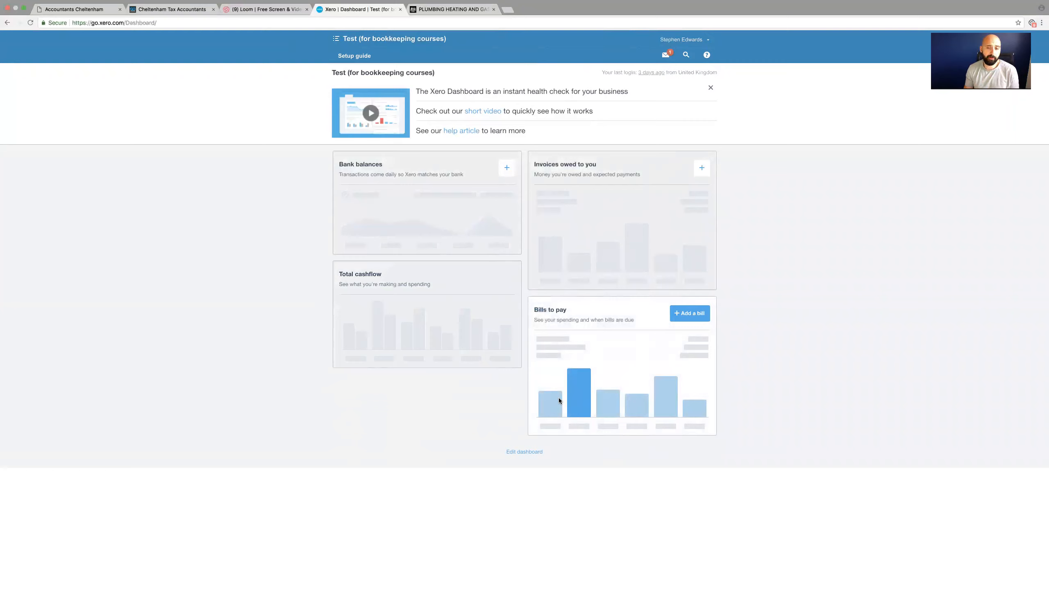
Step: Hide the Bills to pay, Invoices owed to you and Total cashflow panels on the dashboard, save, and dismiss the Getting Started guide
left_click(534, 452)
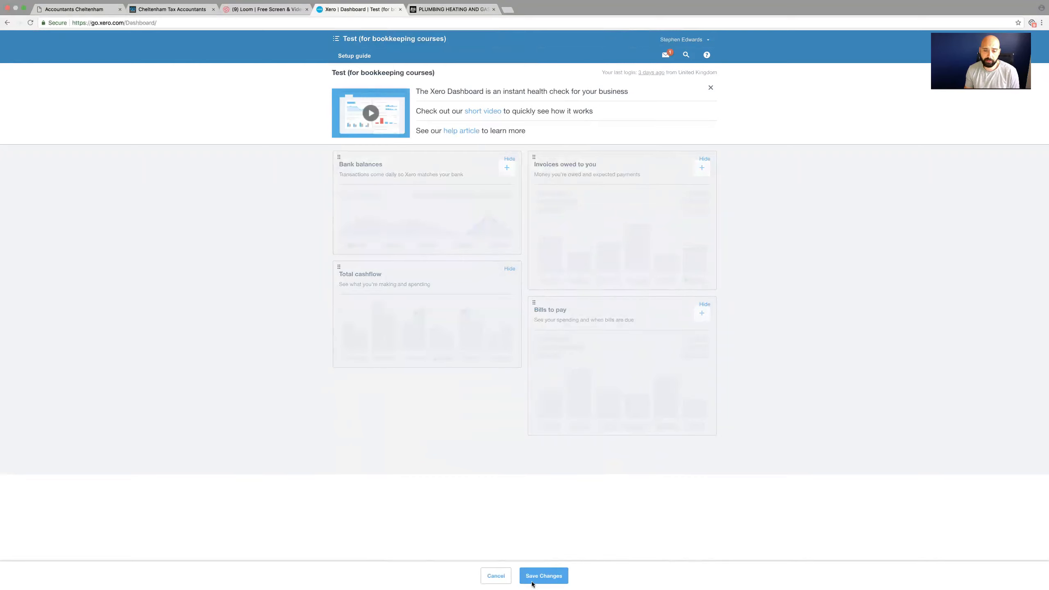
left_click(704, 304)
left_click(704, 159)
left_click(510, 269)
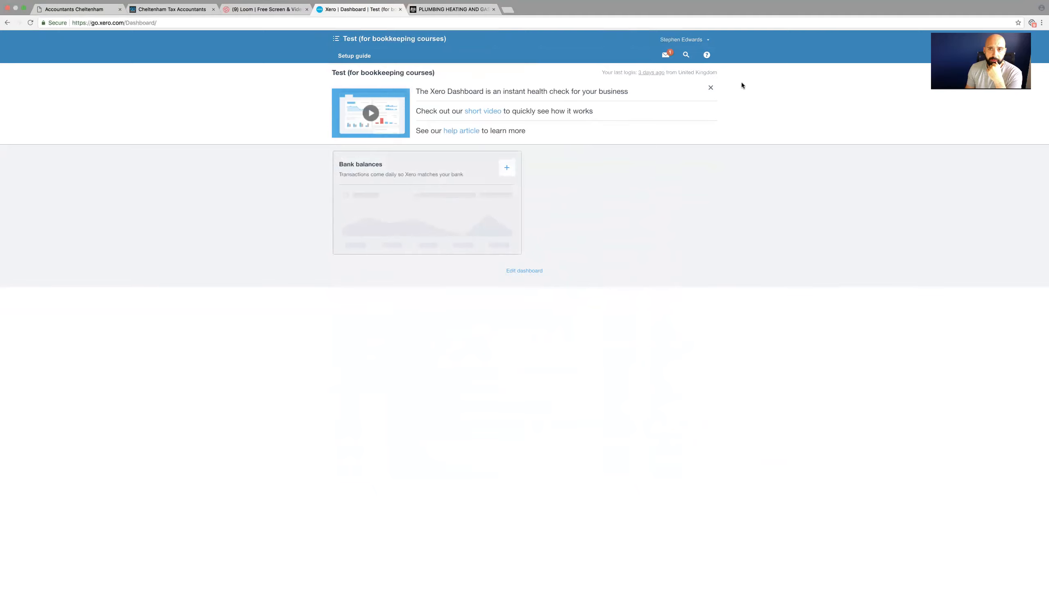
left_click(711, 87)
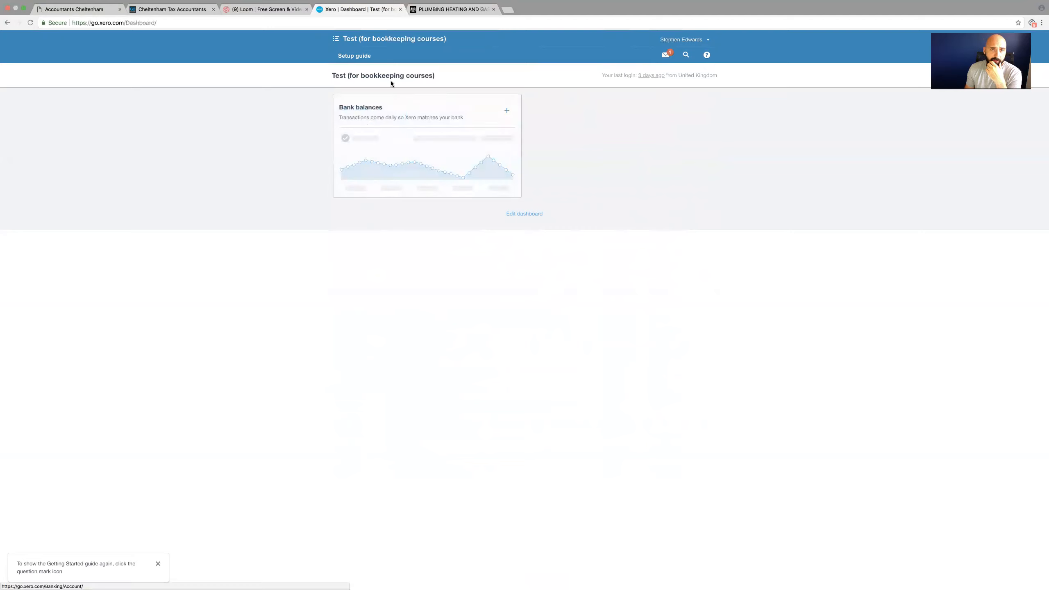
Step: View the organisation list and the Add Bank Accounts page from both the dashboard and Bank Accounts, returning to the dashboard
left_click(366, 38)
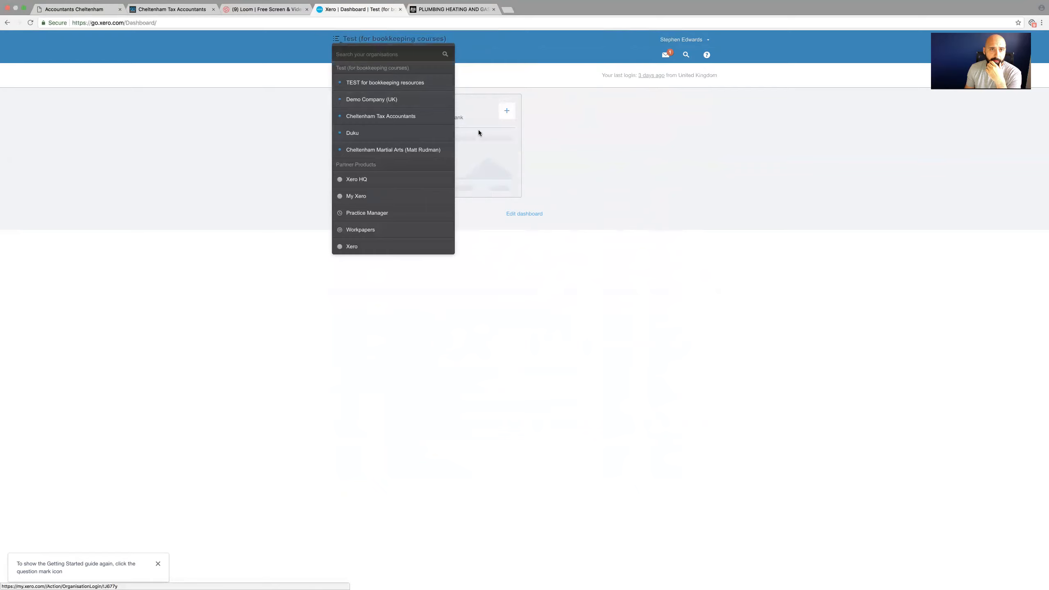
left_click(505, 118)
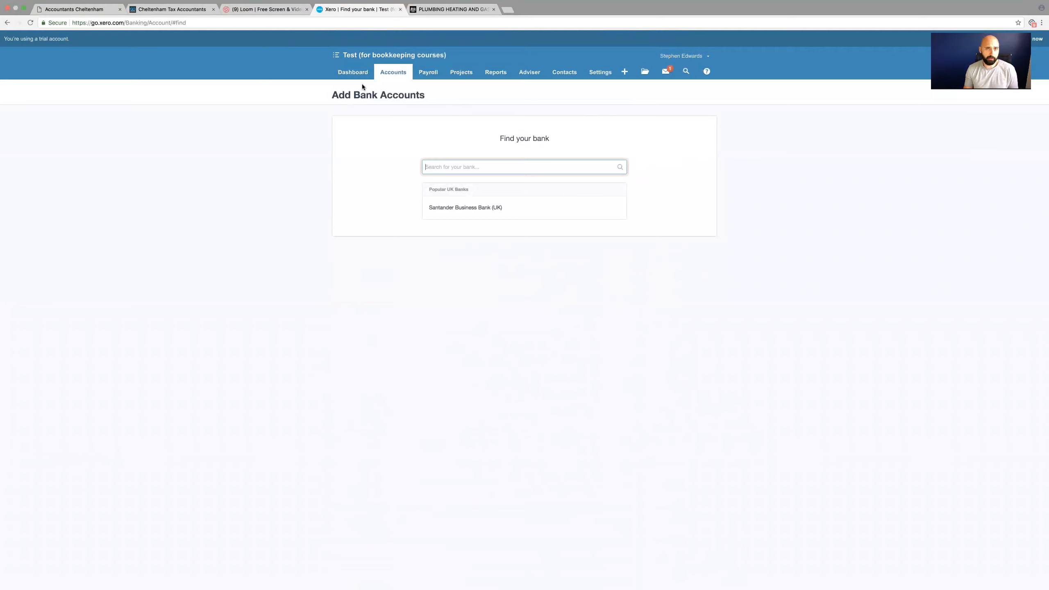
left_click(349, 75)
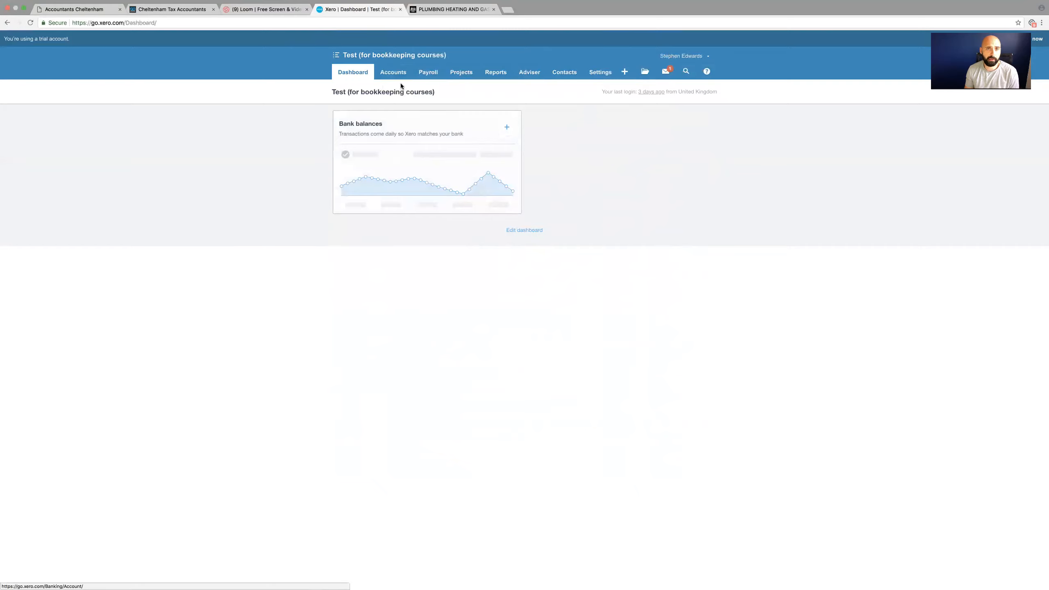
mouse_move(397, 74)
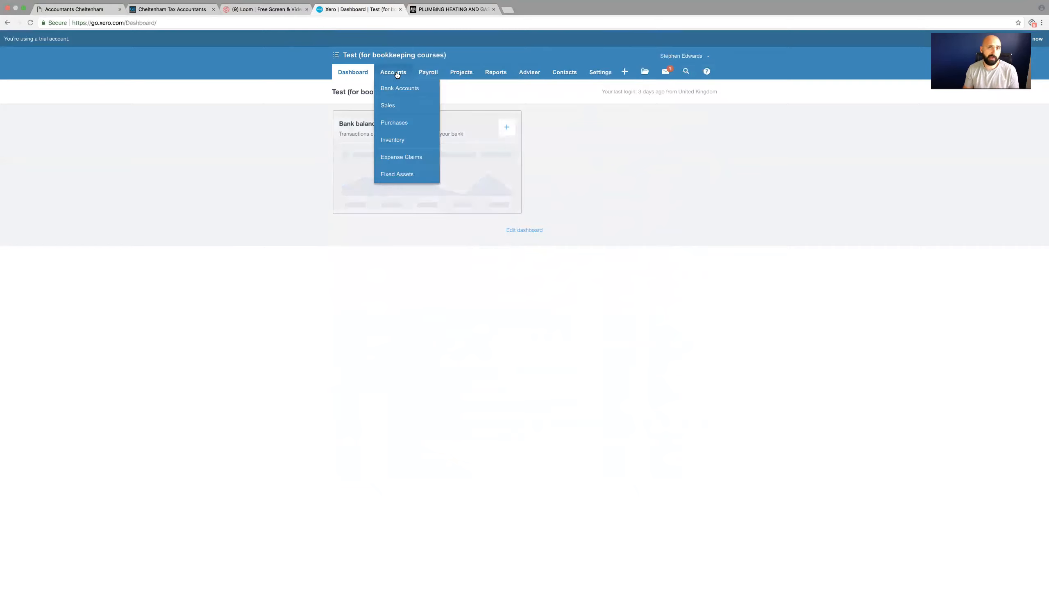
left_click(401, 89)
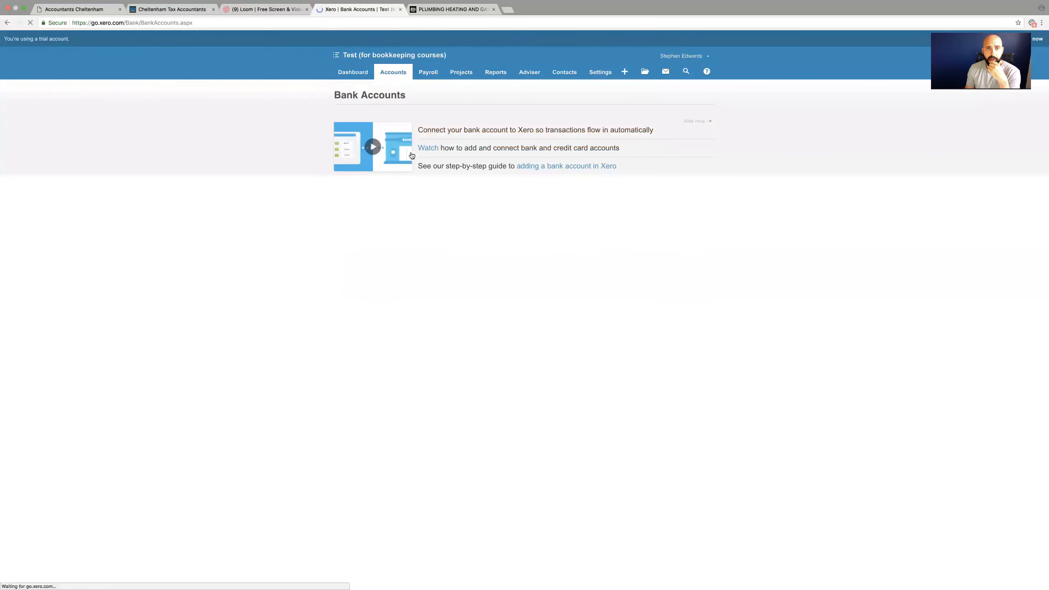
left_click(369, 228)
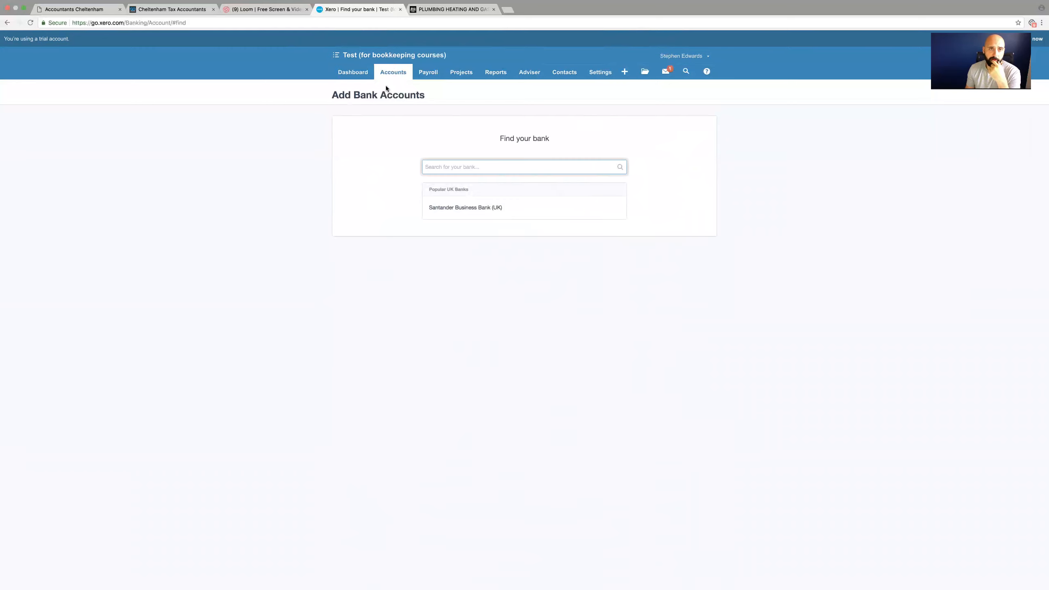
left_click(353, 72)
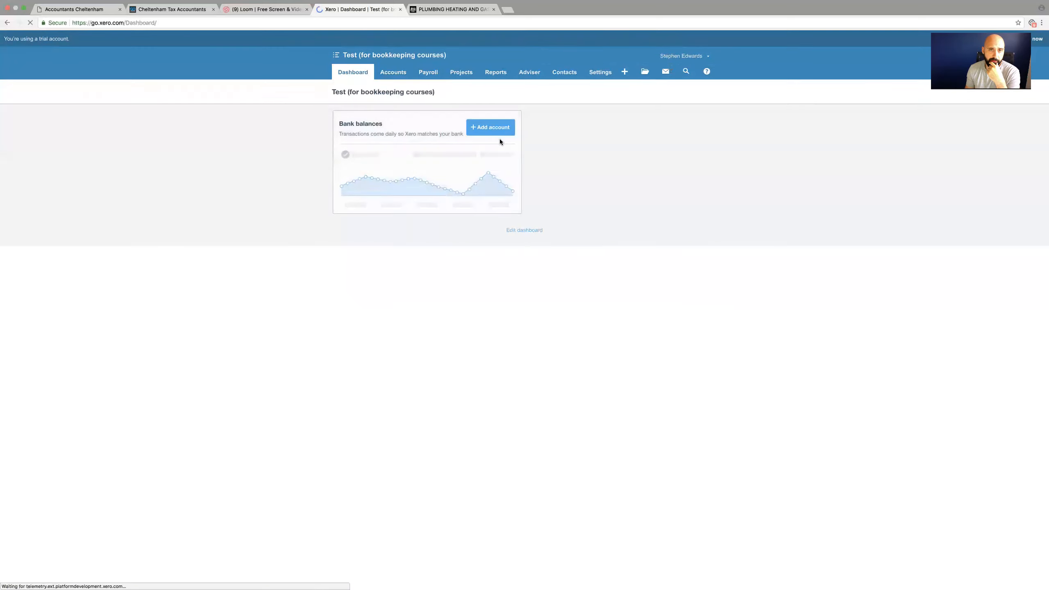
Step: Start adding a bank account, search for natwest, and choose NatWest Bank (UK)
left_click(512, 133)
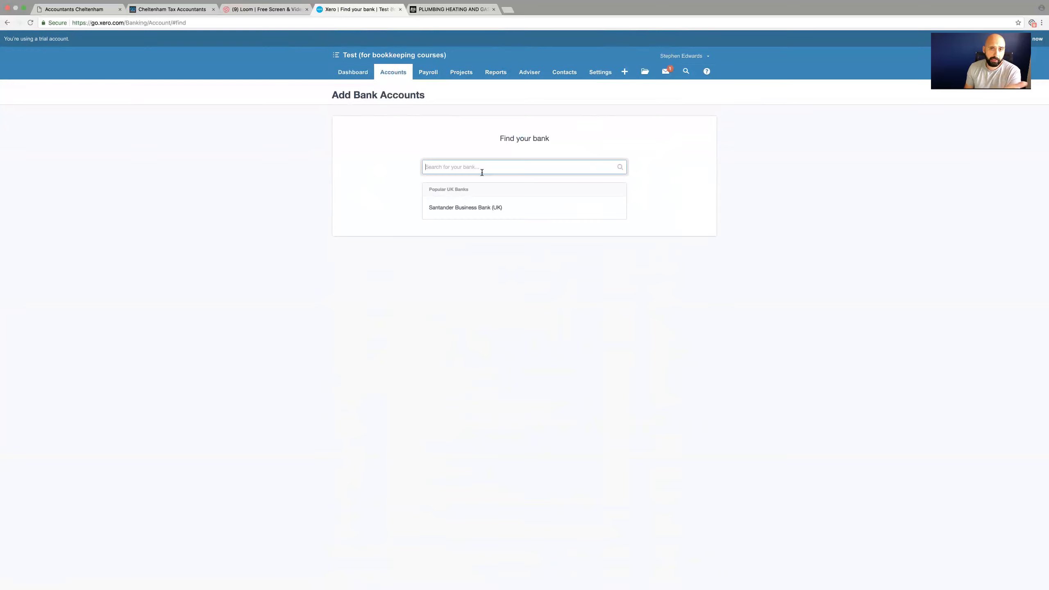
type("natwest")
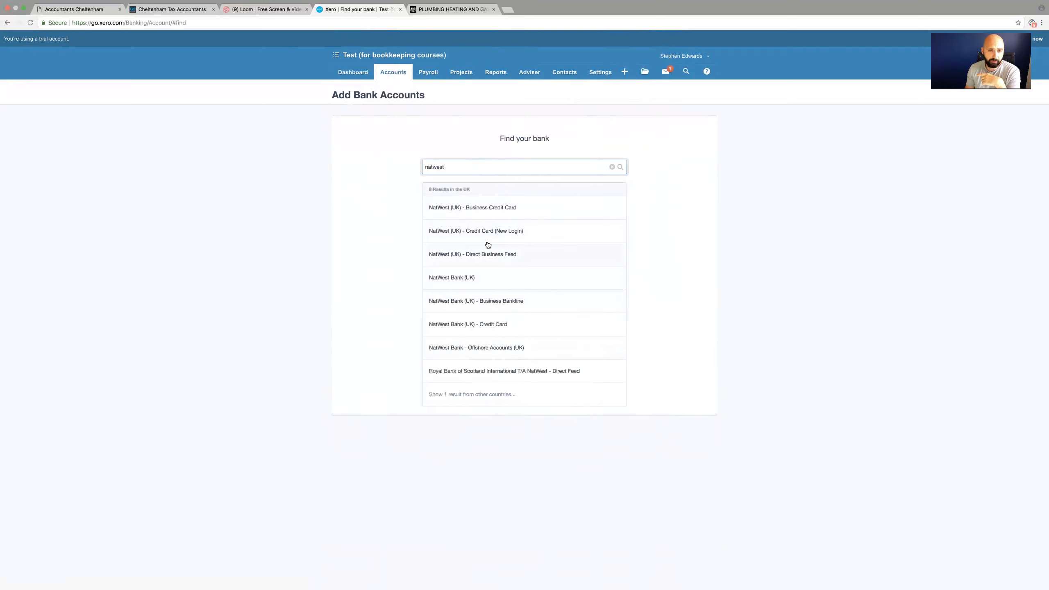
left_click(473, 278)
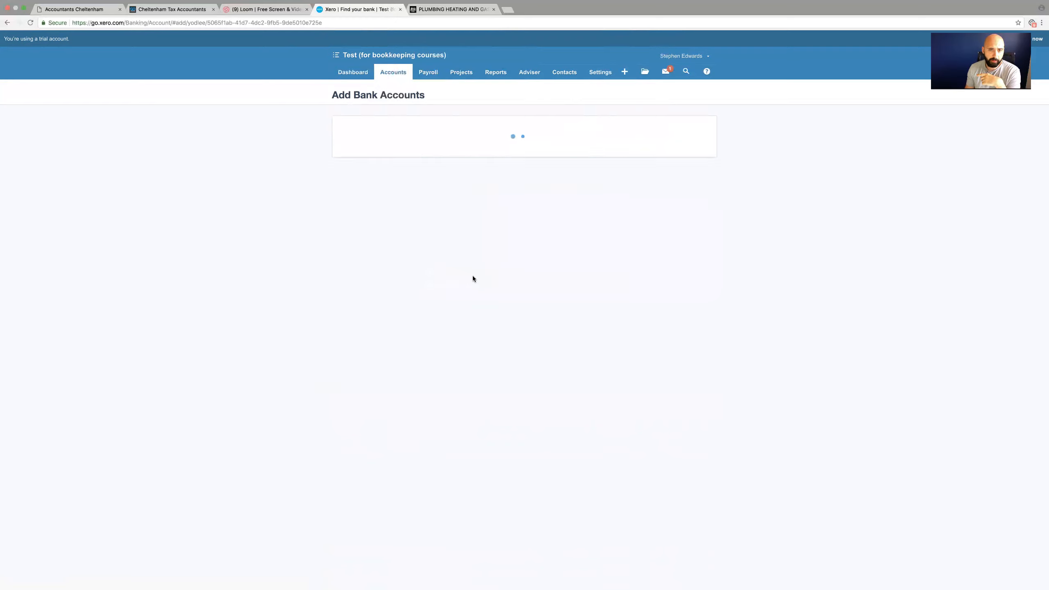
Step: Add the account as My account with a sort code and account number in GBP, and back out of the bank login without entering credentials
left_click(491, 165)
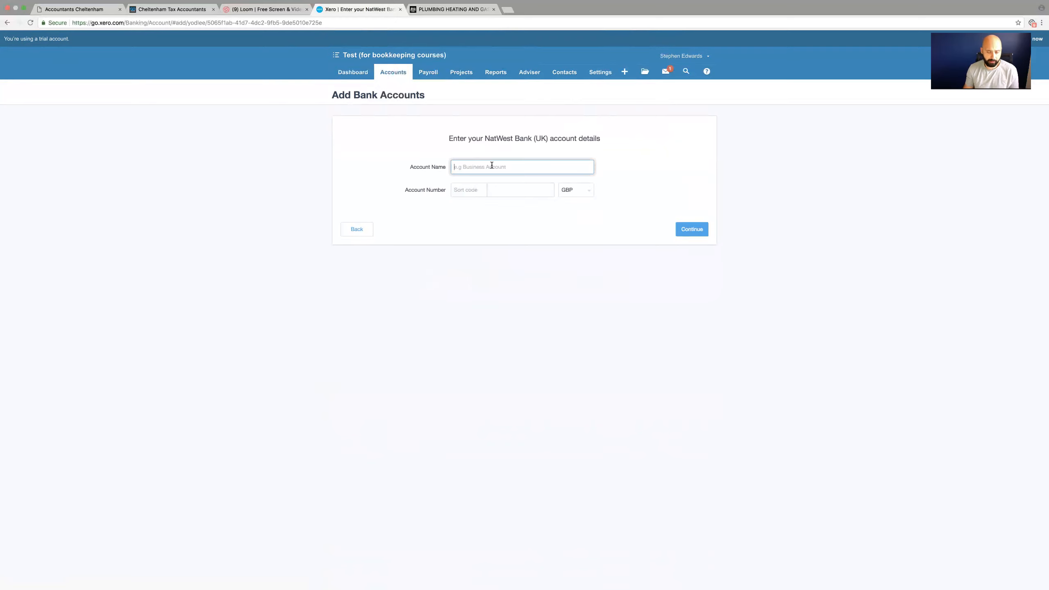
type("My account")
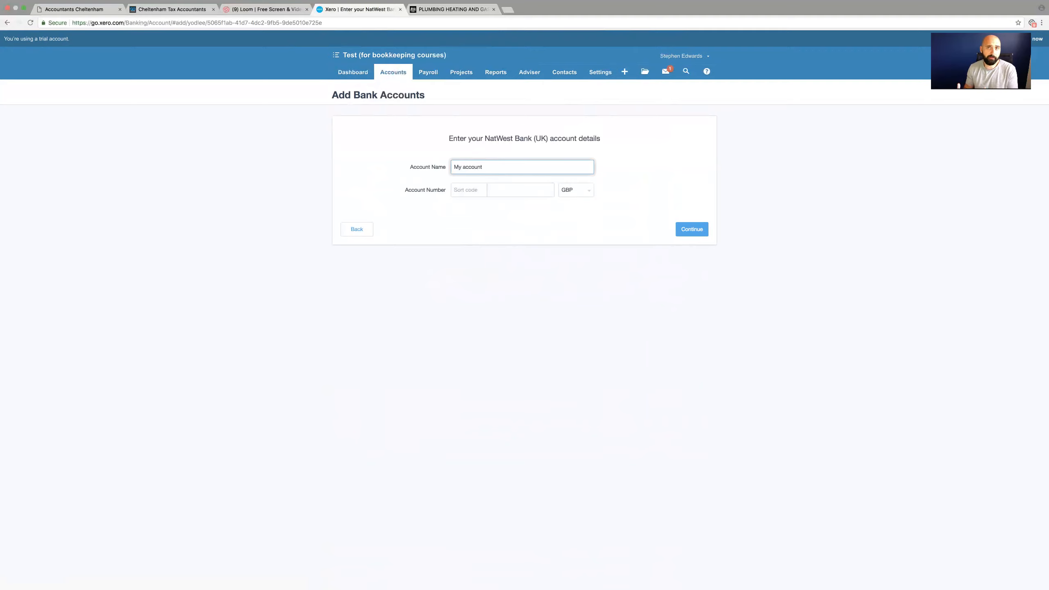
key("Tab")
type("111111")
key("Tab")
type("11111111")
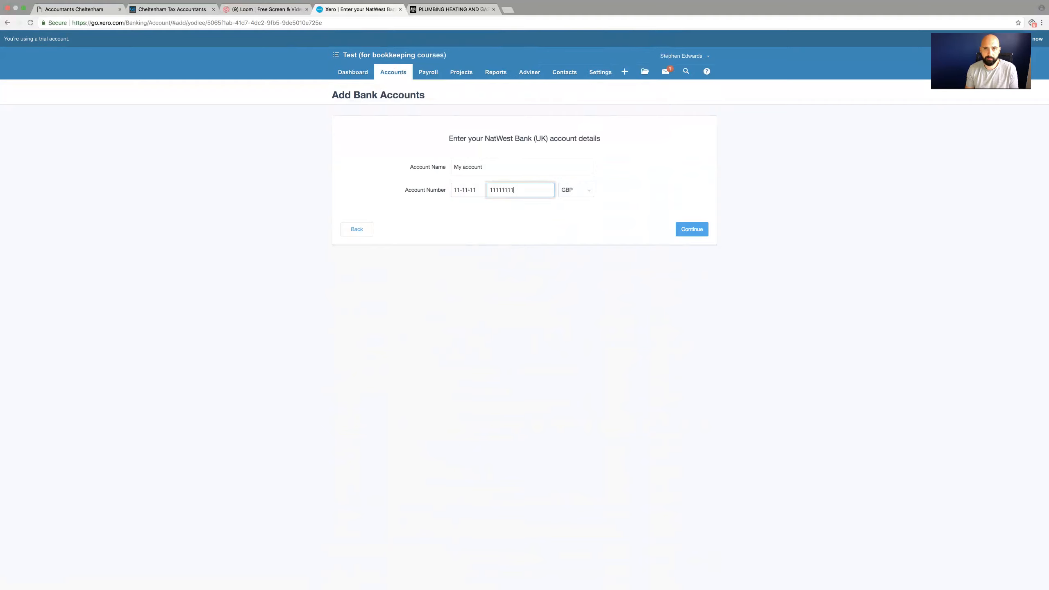
left_click(680, 230)
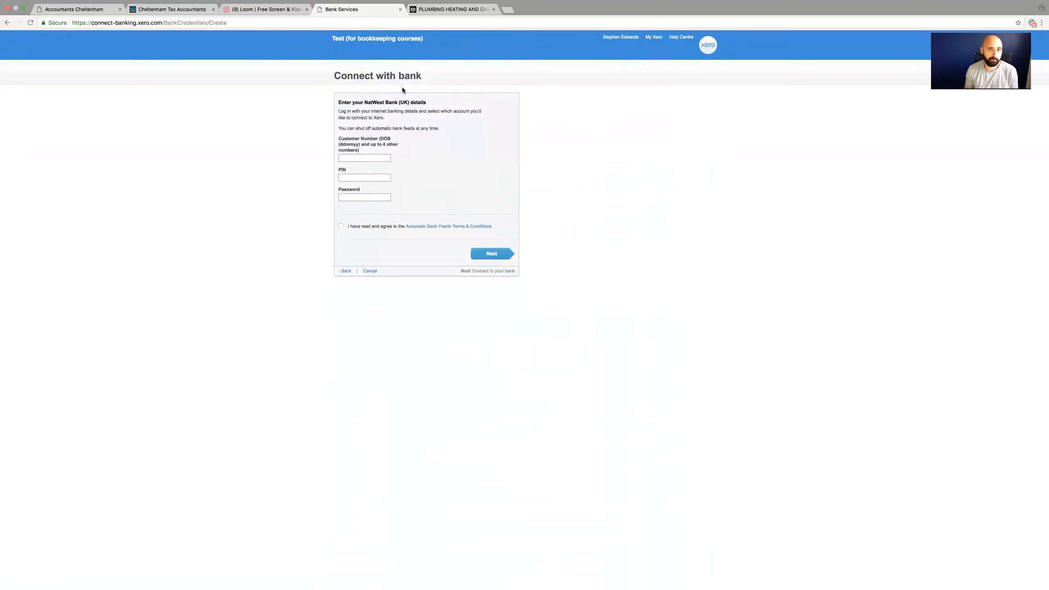
left_click(364, 157)
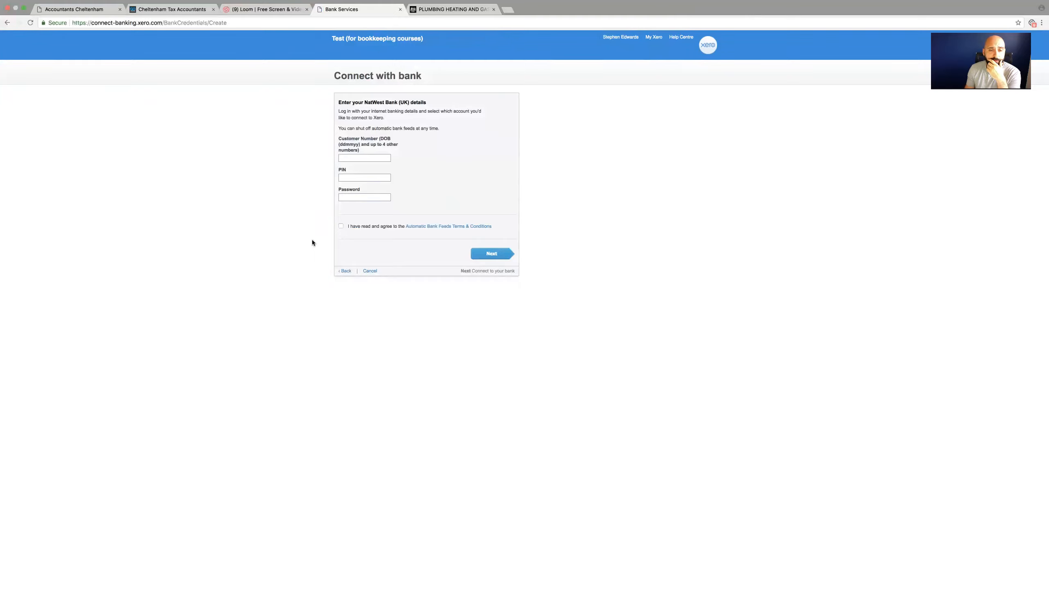
left_click(349, 272)
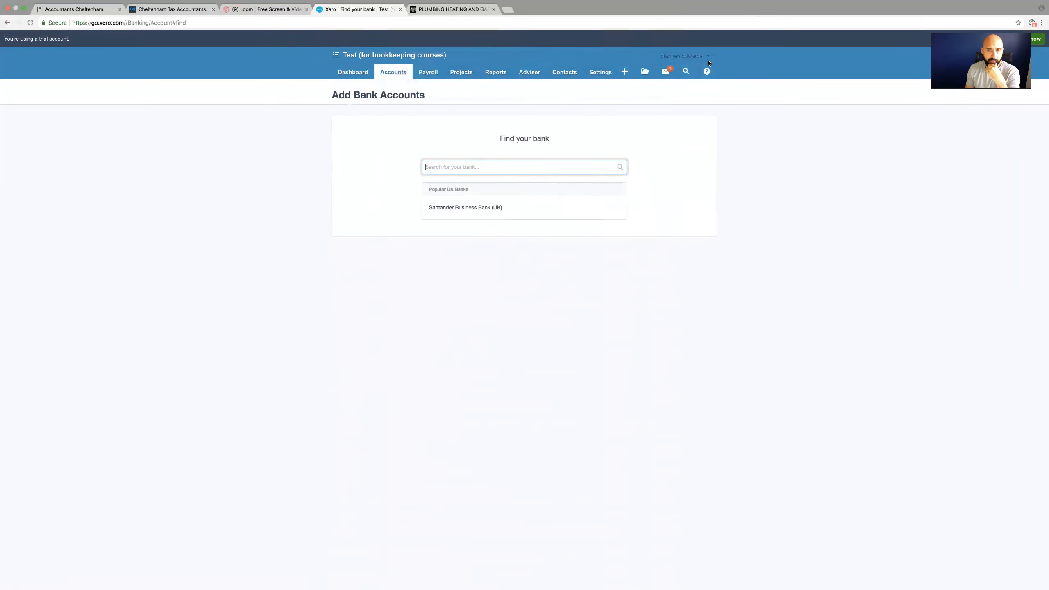
Step: View the Bank feeds help article in a separate browser tab and return to the Add Bank Accounts page
left_click(707, 72)
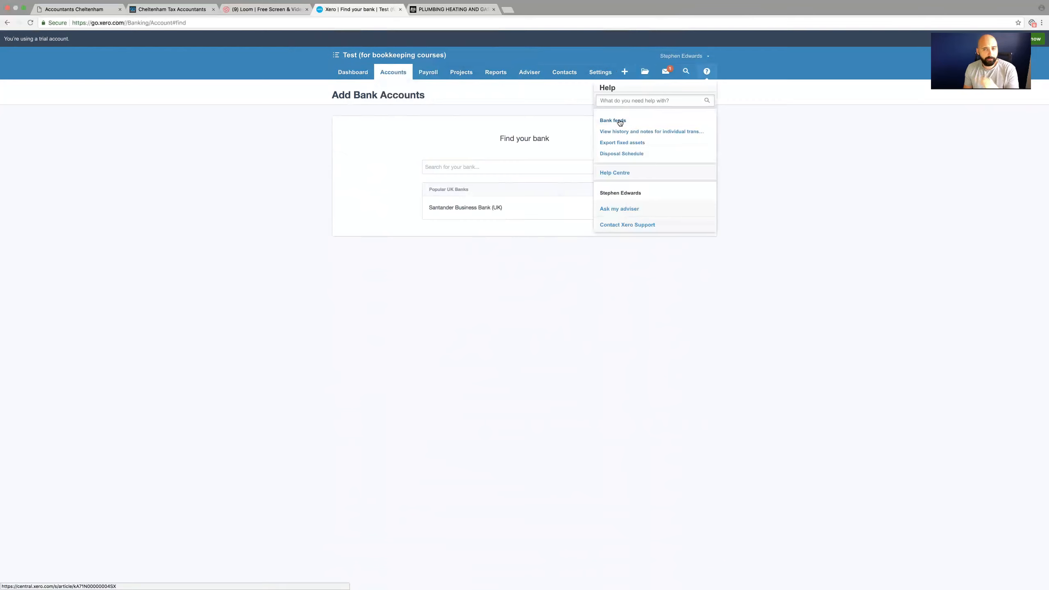
right_click(619, 121)
left_click(646, 121)
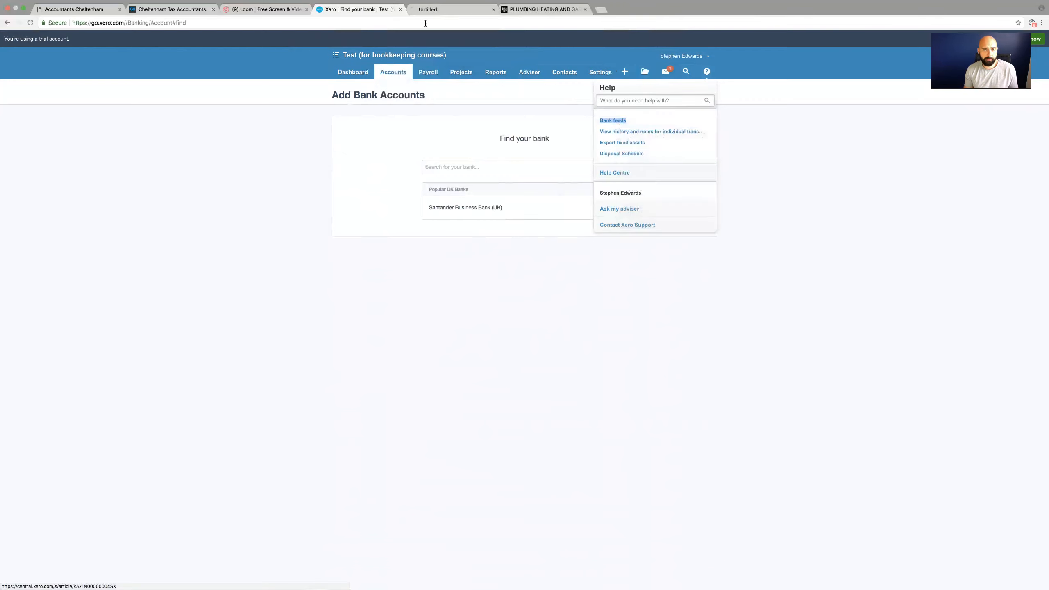
left_click(431, 9)
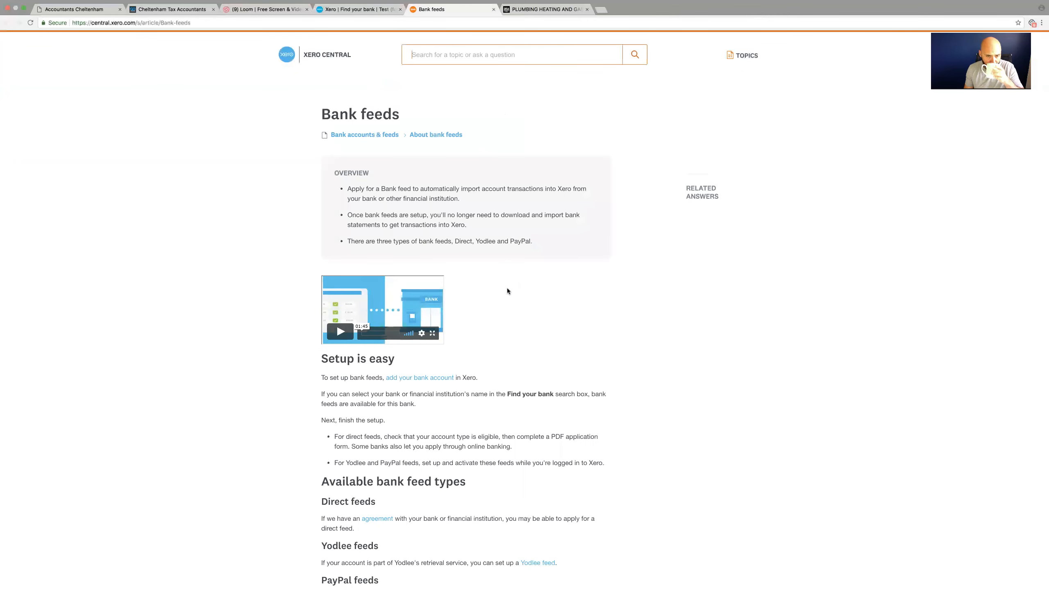
left_click(355, 9)
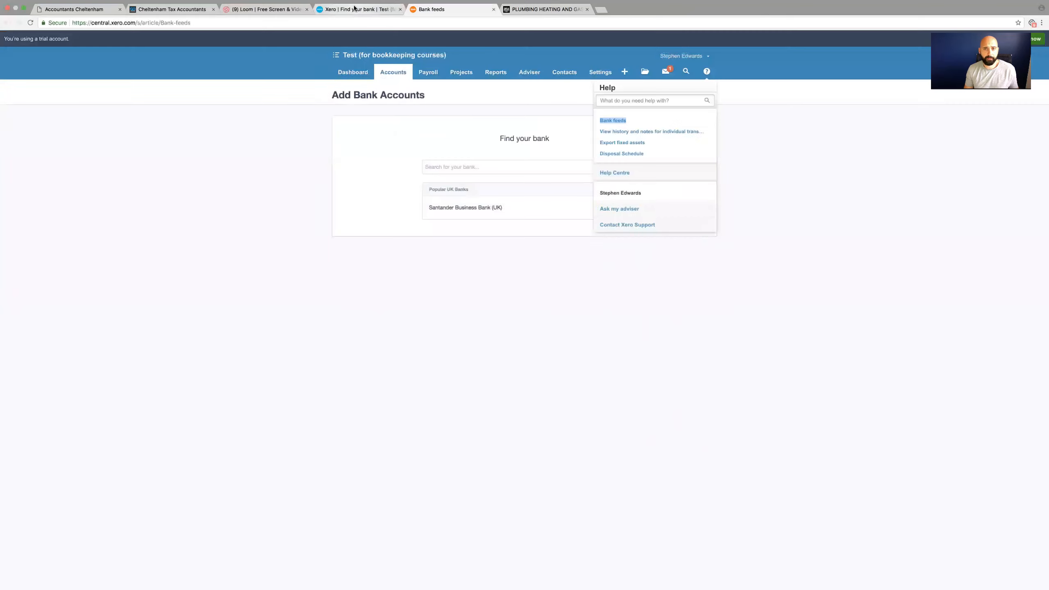
Step: View the Contact Xero Support form for I need help to do something, and close it without sending a request
left_click(636, 227)
left_click(484, 90)
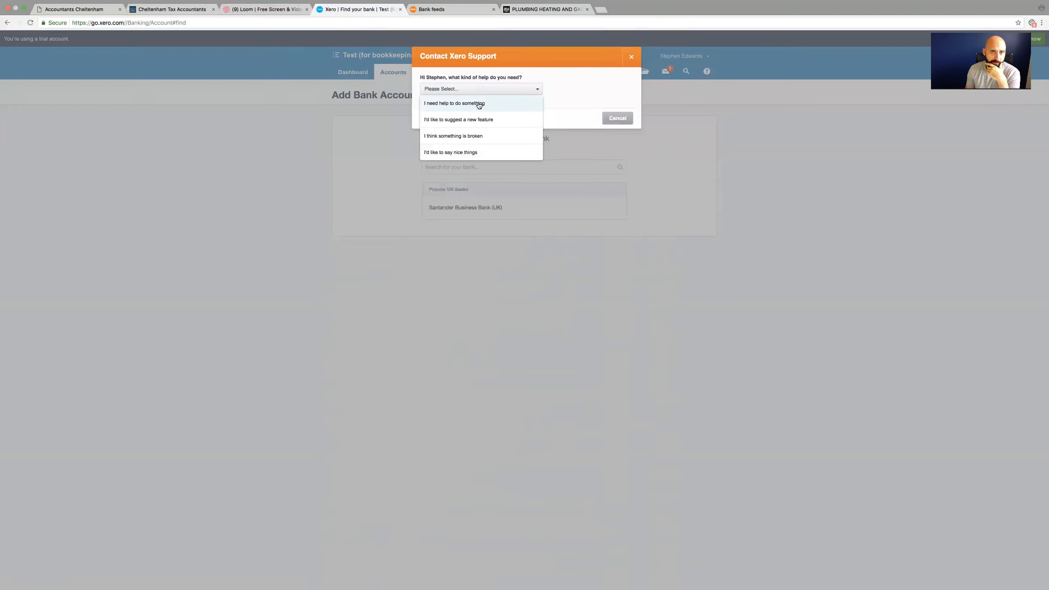
left_click(479, 104)
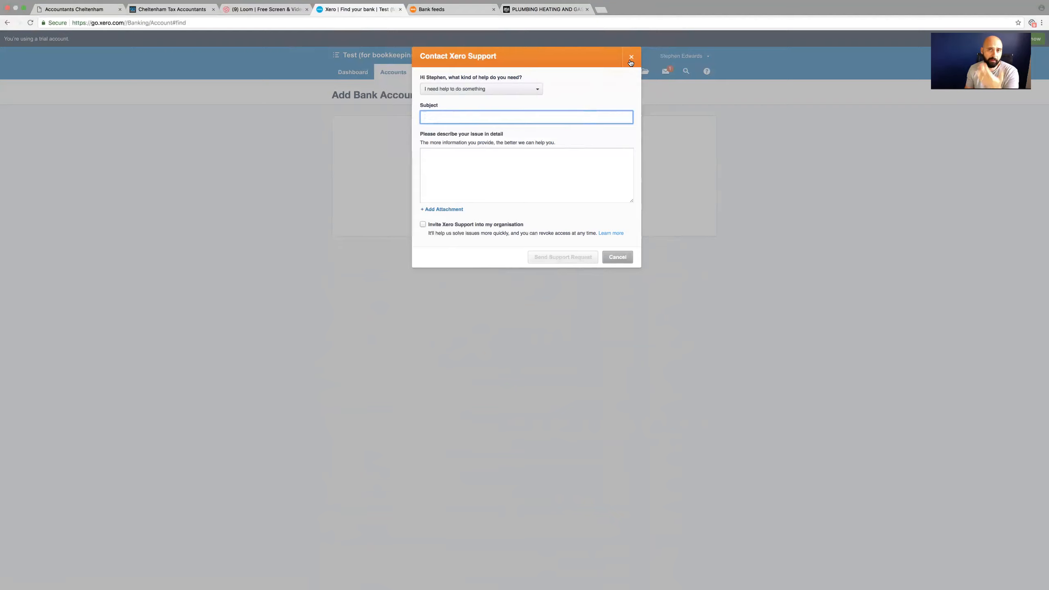
left_click(631, 60)
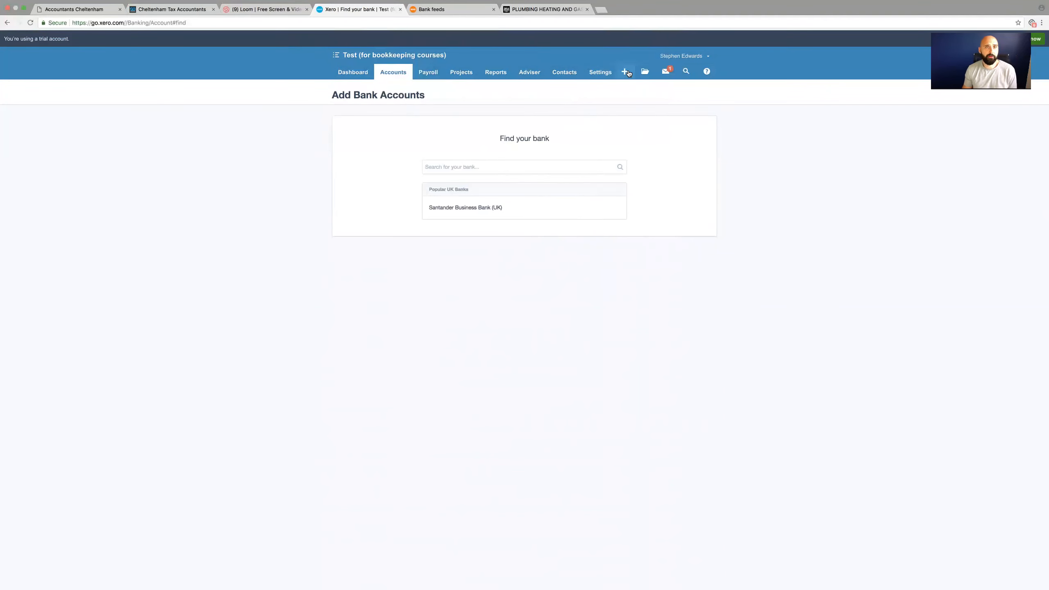
Step: Return to the dashboard to view the new bank account, and look over the available accounts and payroll options
left_click(394, 71)
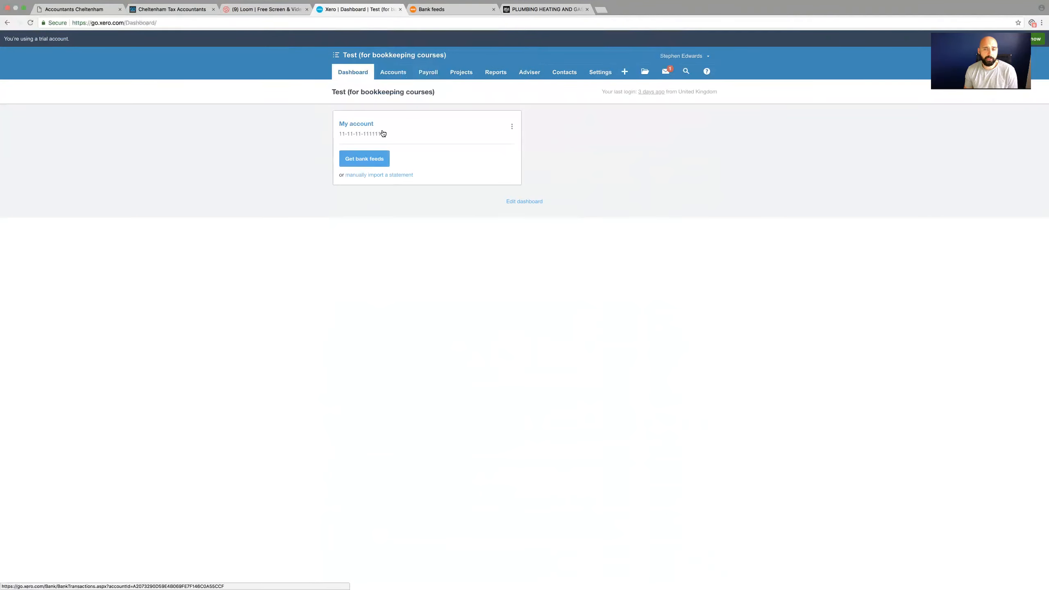
left_click(393, 71)
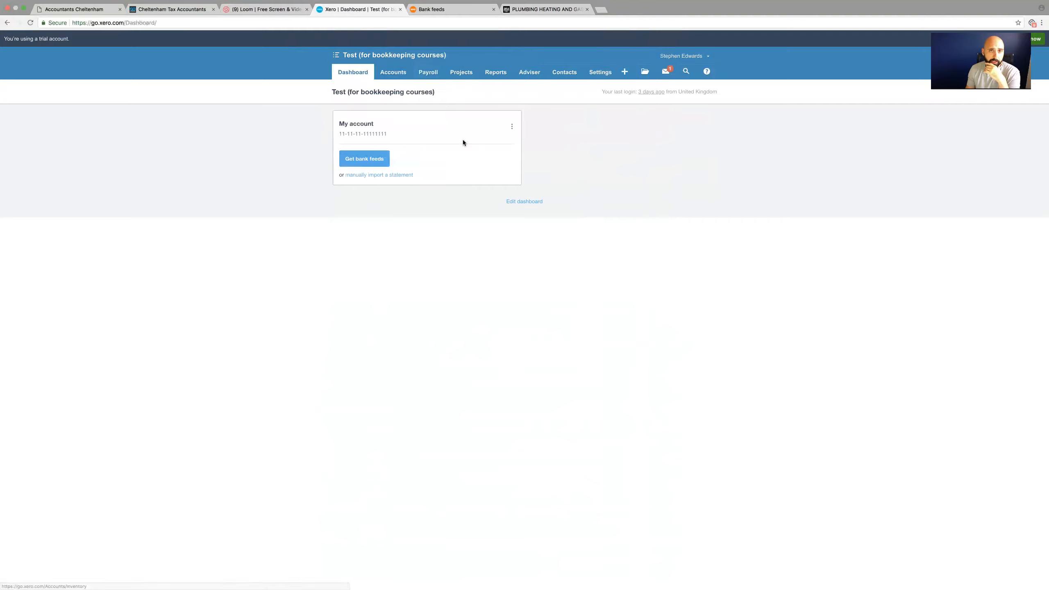
left_click(428, 73)
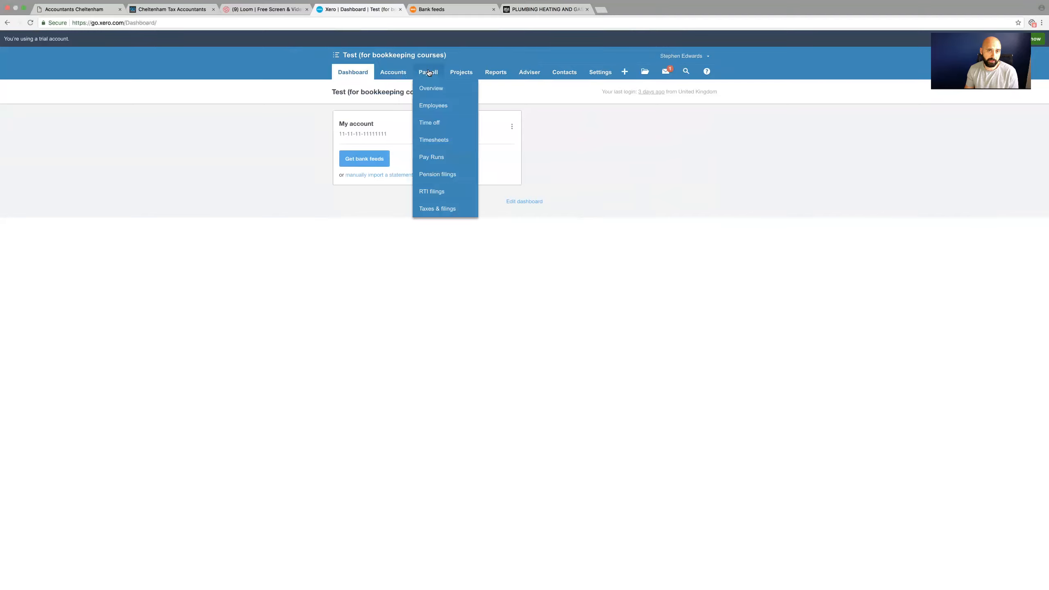
left_click(525, 133)
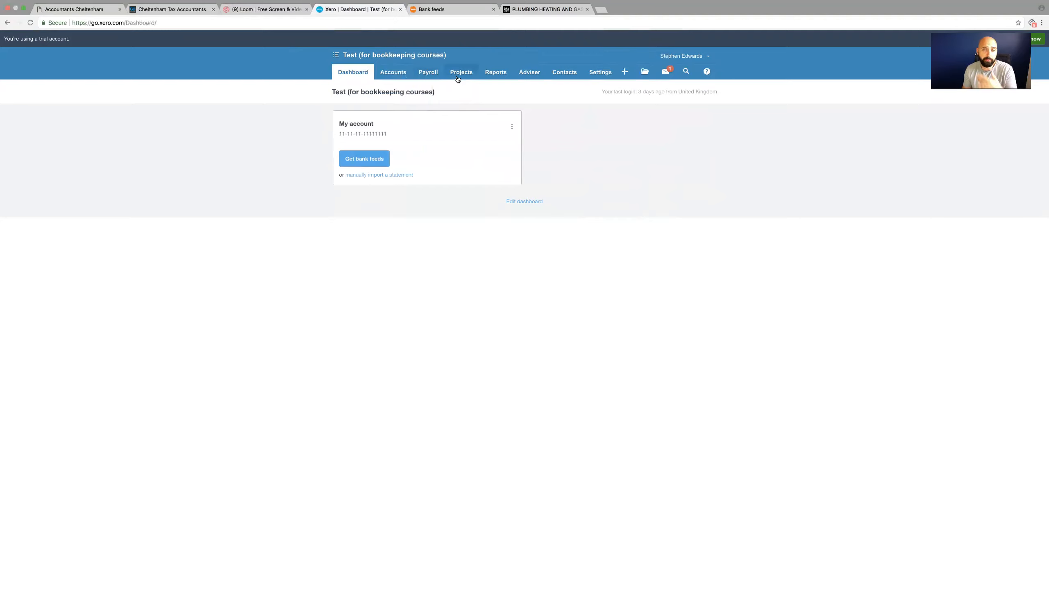
Step: Open the full list of reports and remove Balance Sheet and Cash Summary from the favourites
left_click(492, 77)
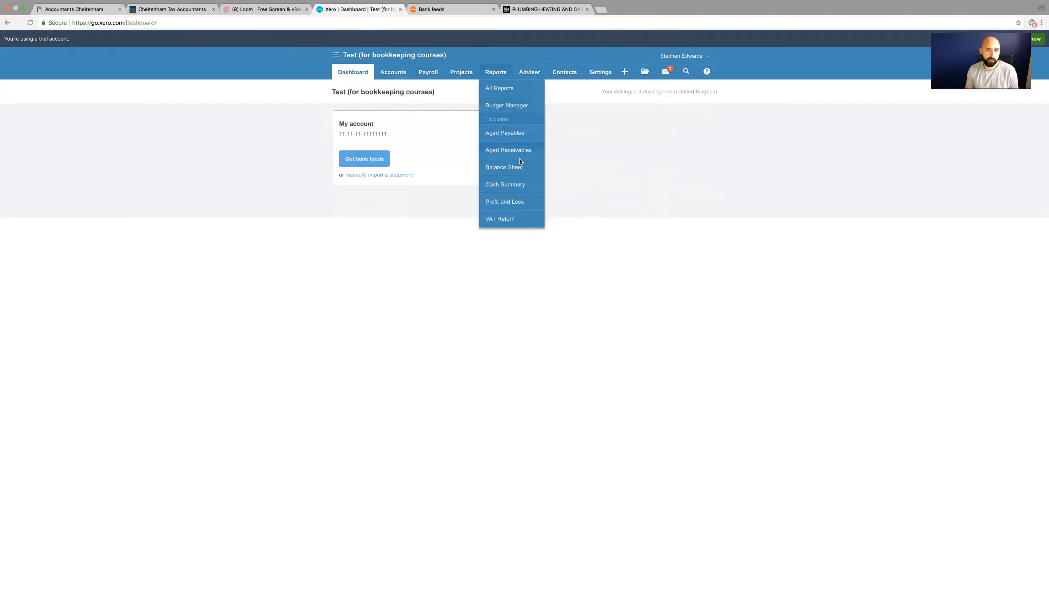
left_click(499, 88)
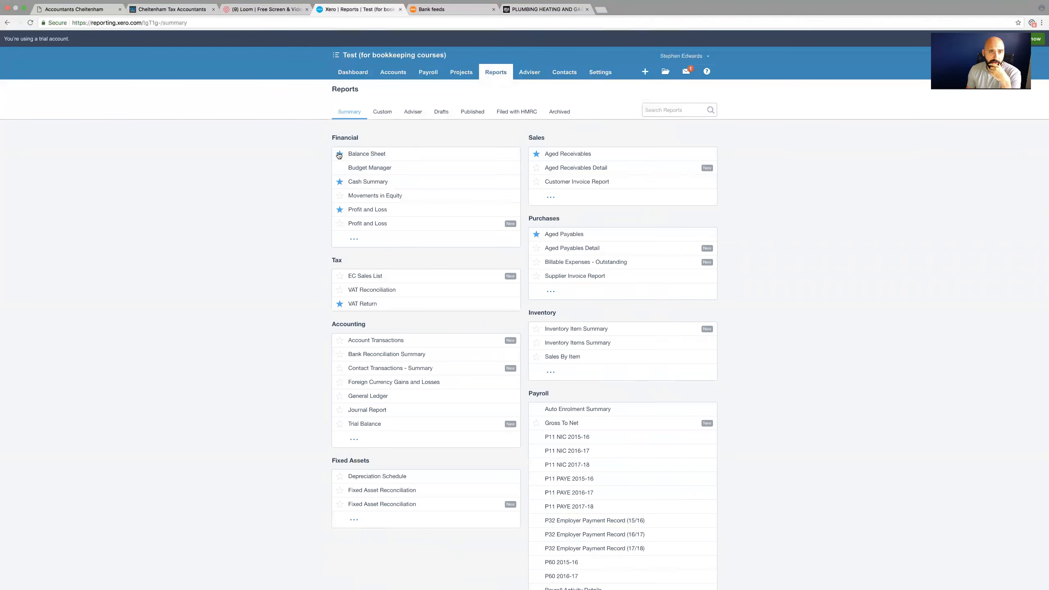
left_click(488, 81)
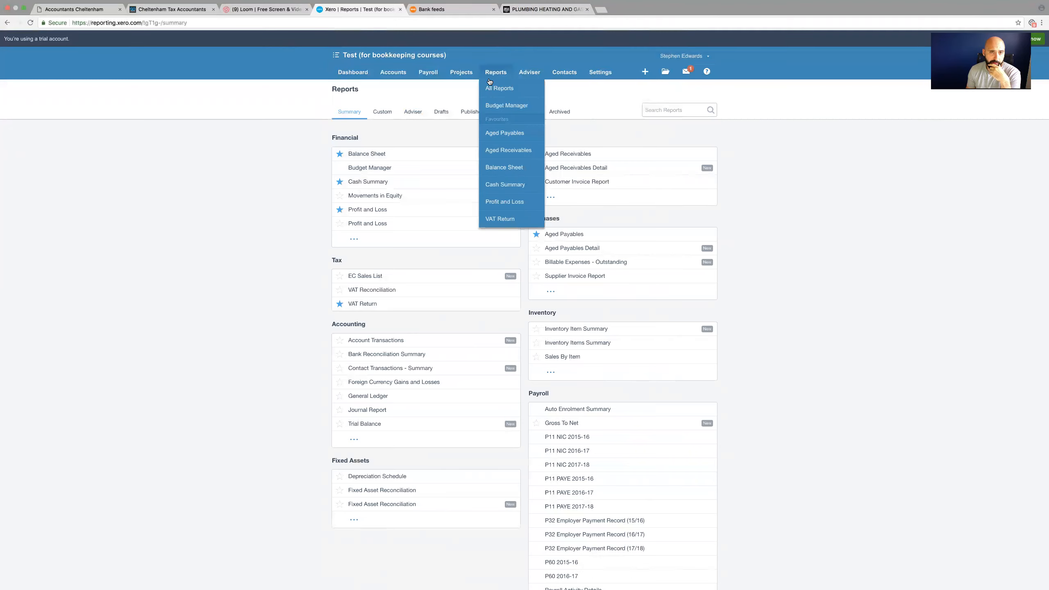
left_click(340, 154)
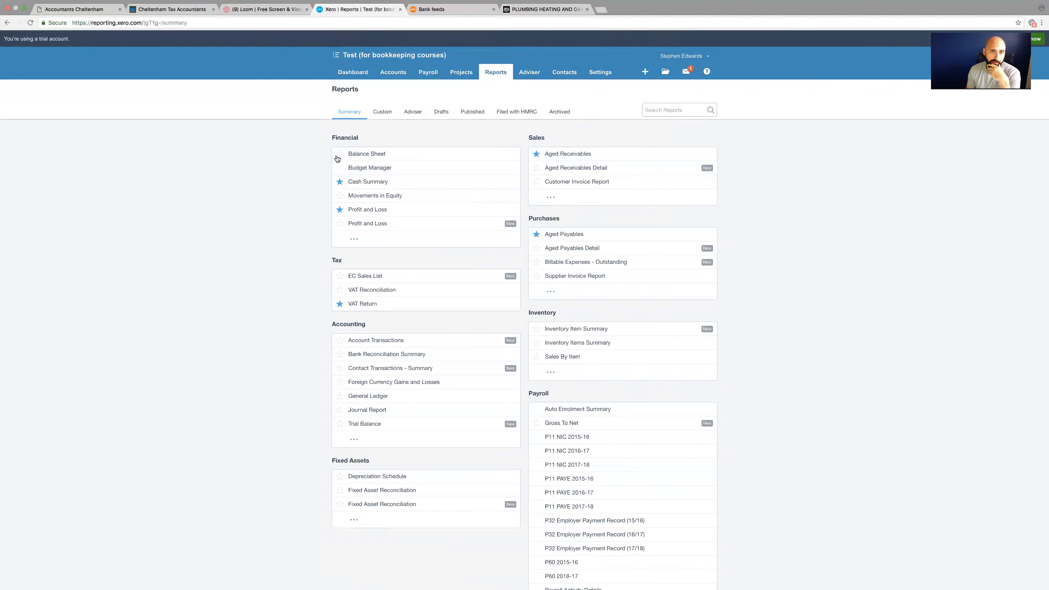
left_click(339, 182)
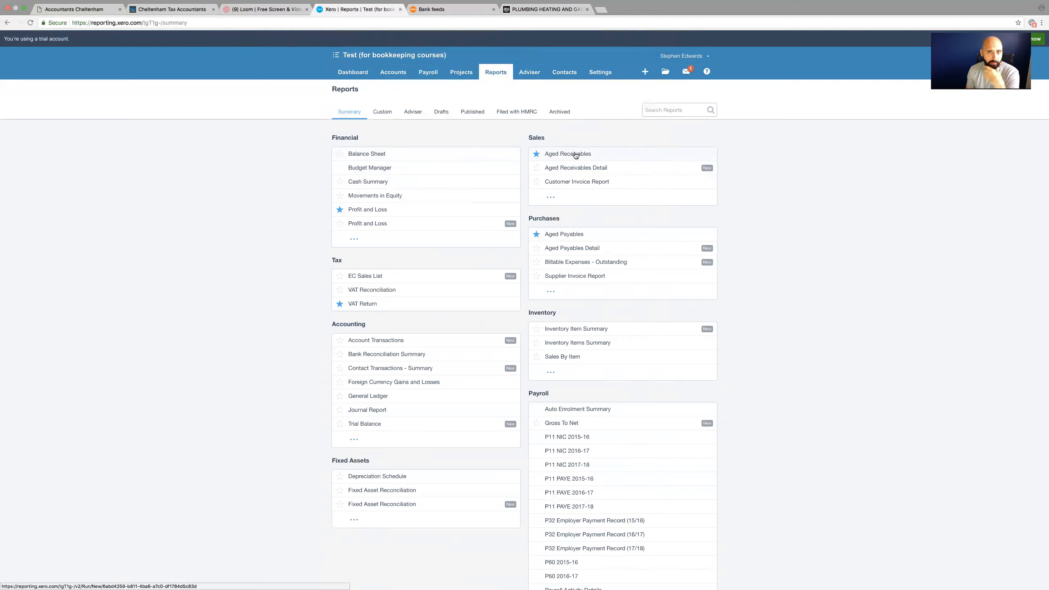
Step: Remove Aged Payables from the favourite reports and look over the rest of the reports list
left_click(537, 235)
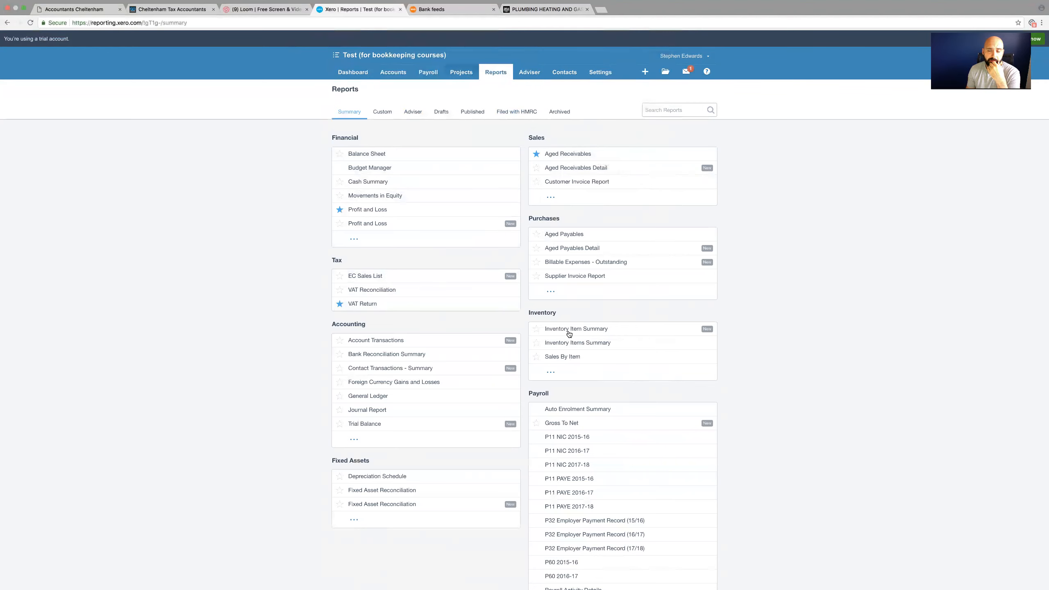
scroll(799, 416, "down", 3)
scroll(800, 394, "up", 3)
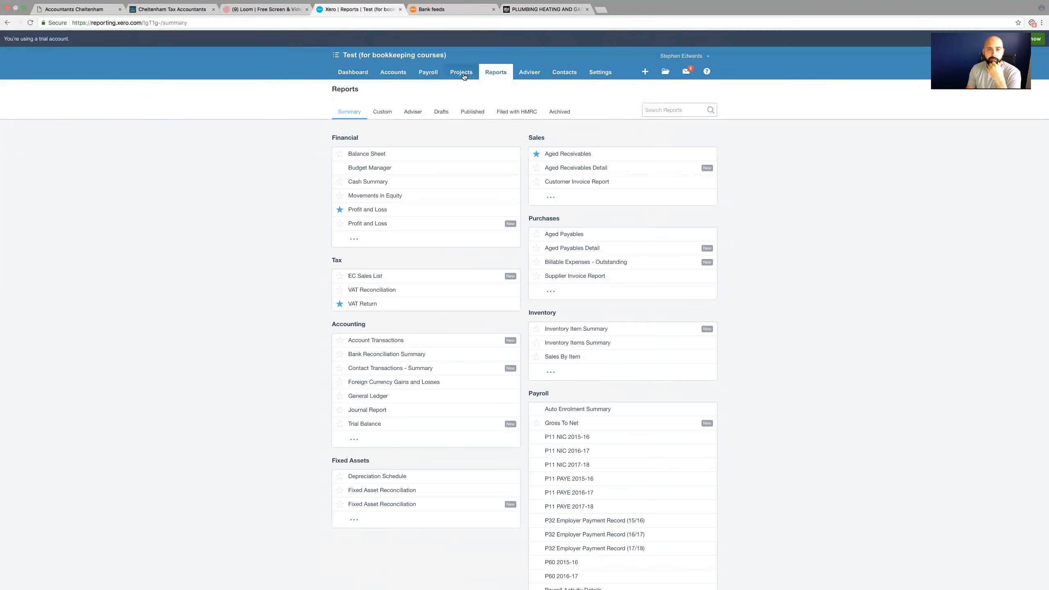
Step: Return to the dashboard to check the report favourites, and reopen the full list of reports
left_click(363, 78)
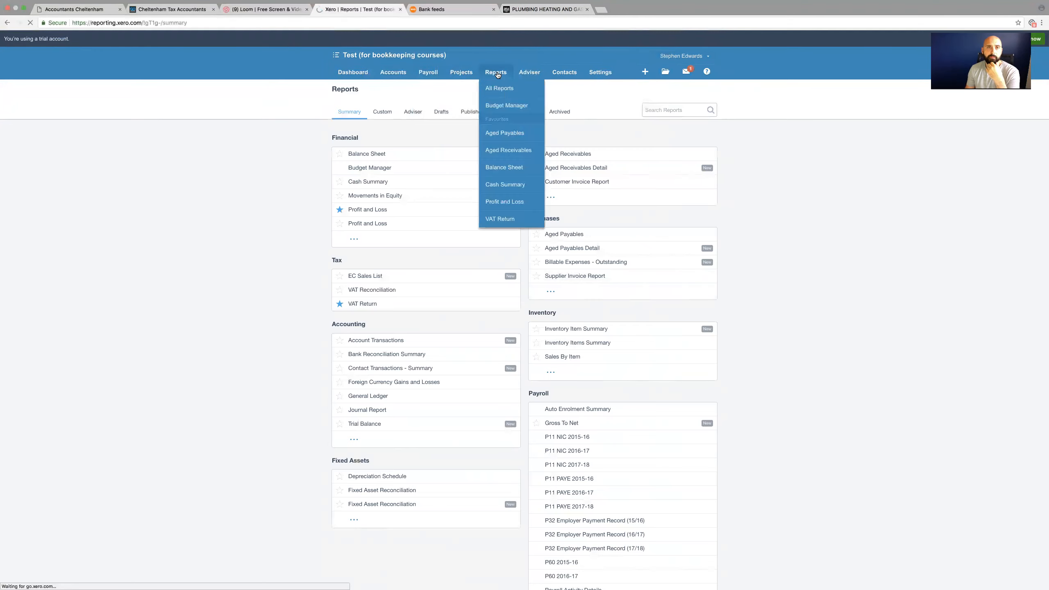
mouse_move(498, 76)
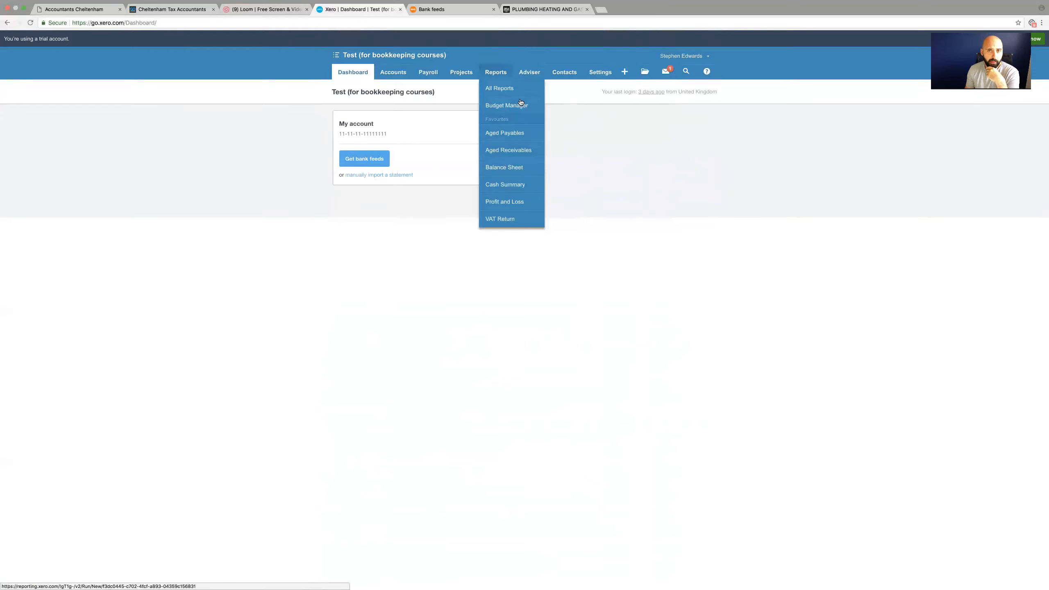
left_click(503, 89)
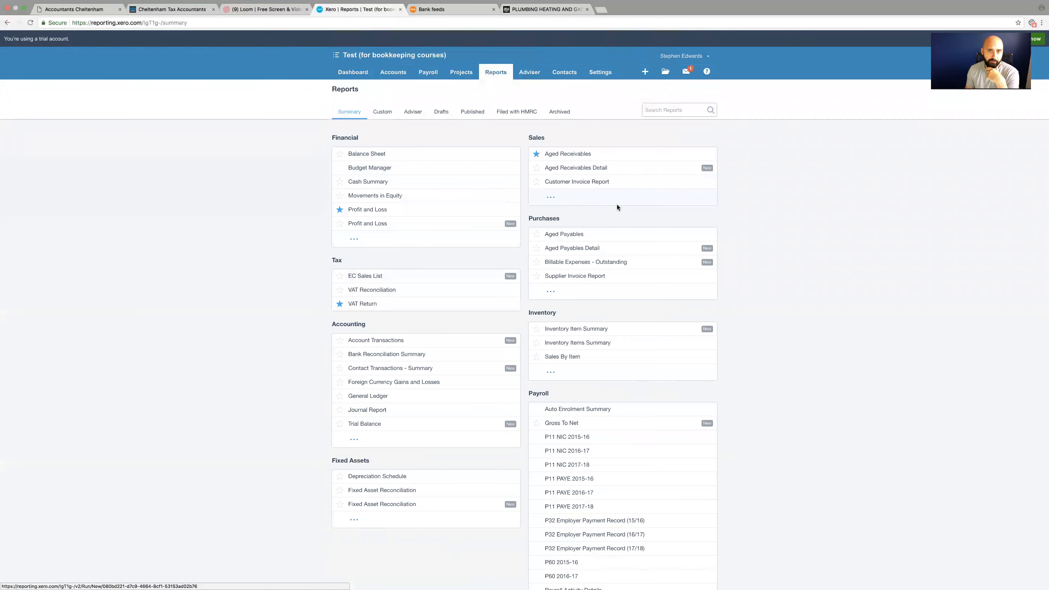
scroll(616, 286, "down", 3)
scroll(616, 288, "up", 3)
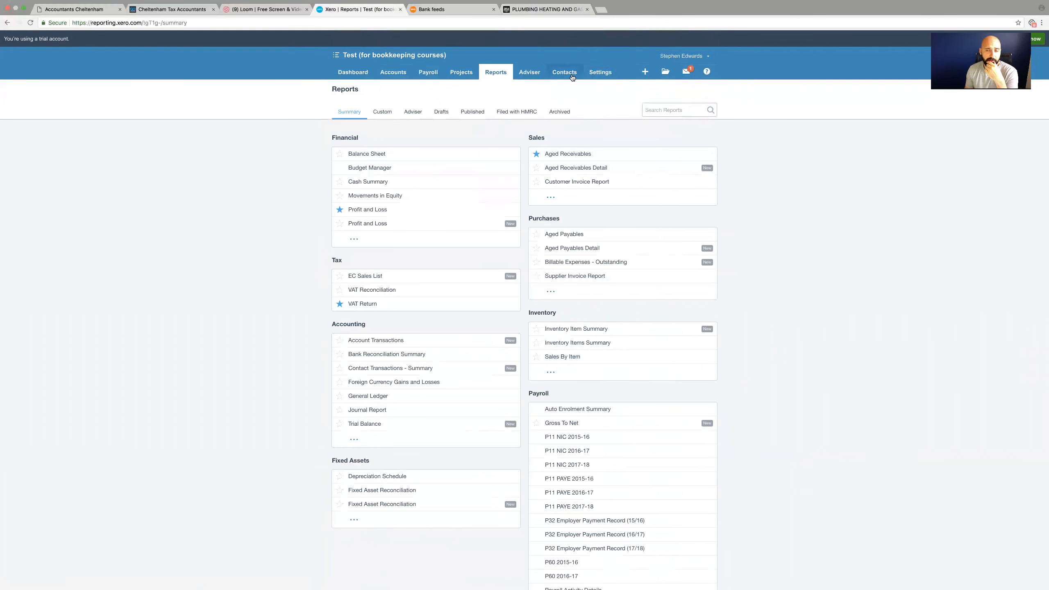
Step: Look over the Adviser options and open the Customers list in the contacts area
left_click(527, 75)
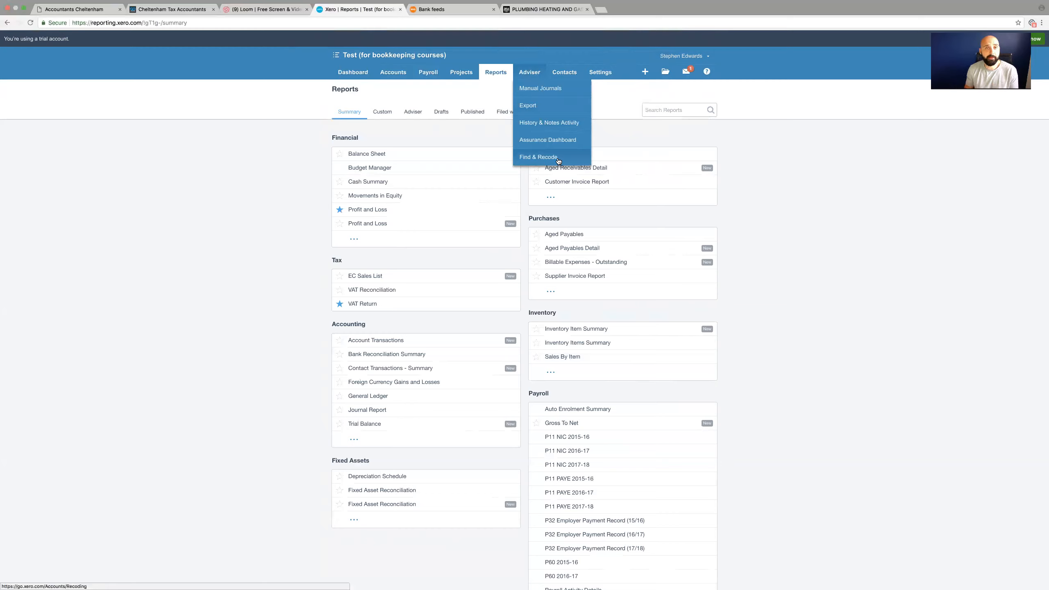
left_click(565, 73)
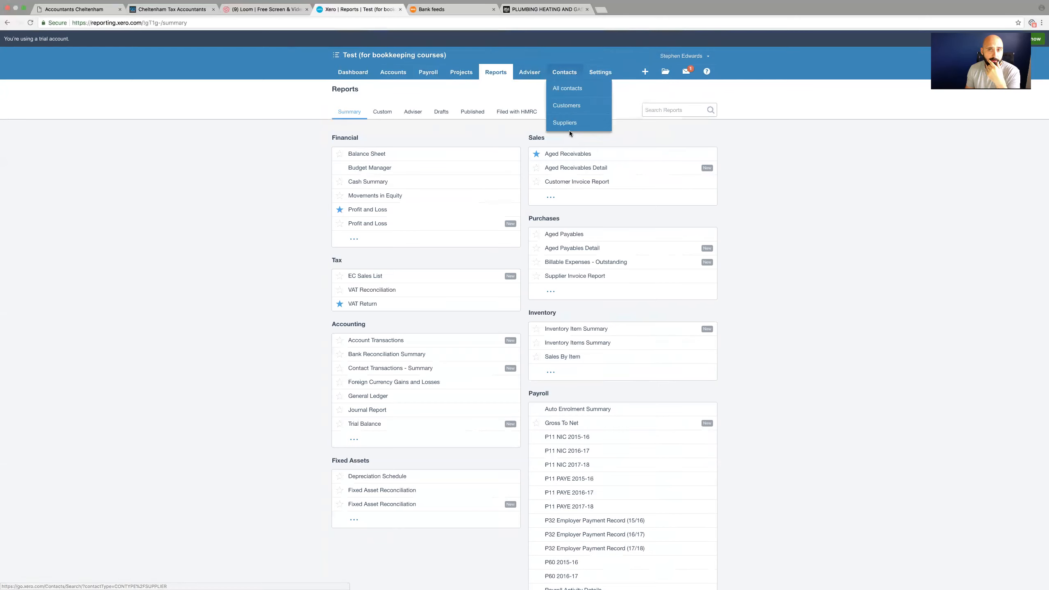
left_click(569, 109)
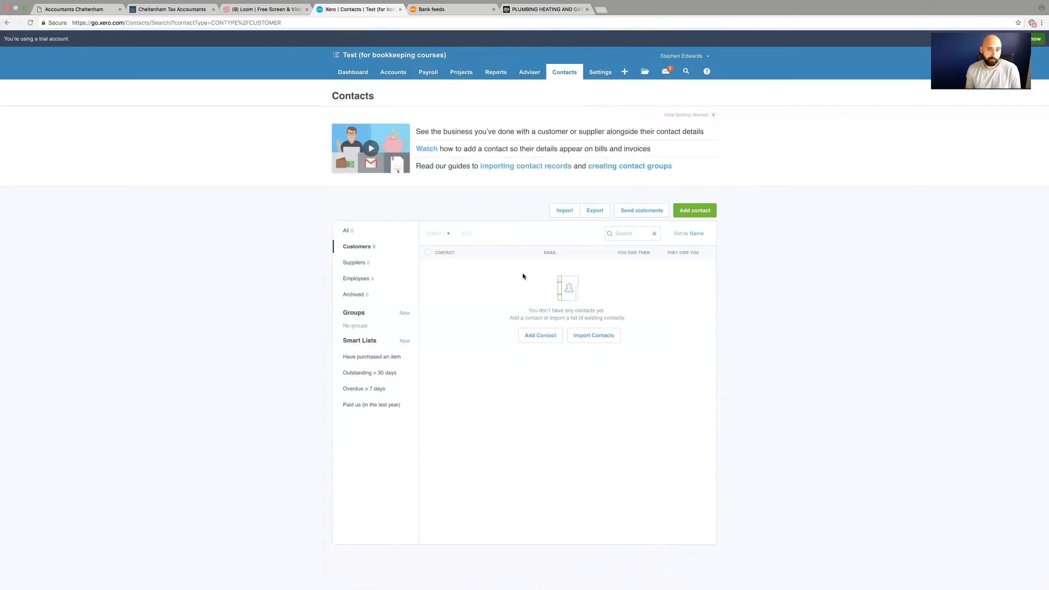
left_click(624, 236)
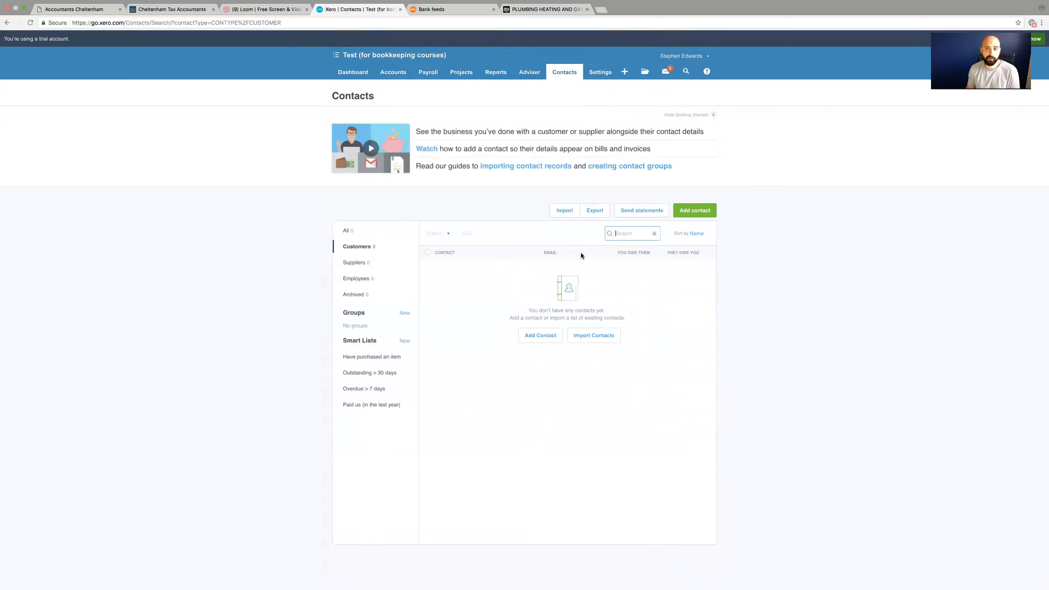
left_click(464, 282)
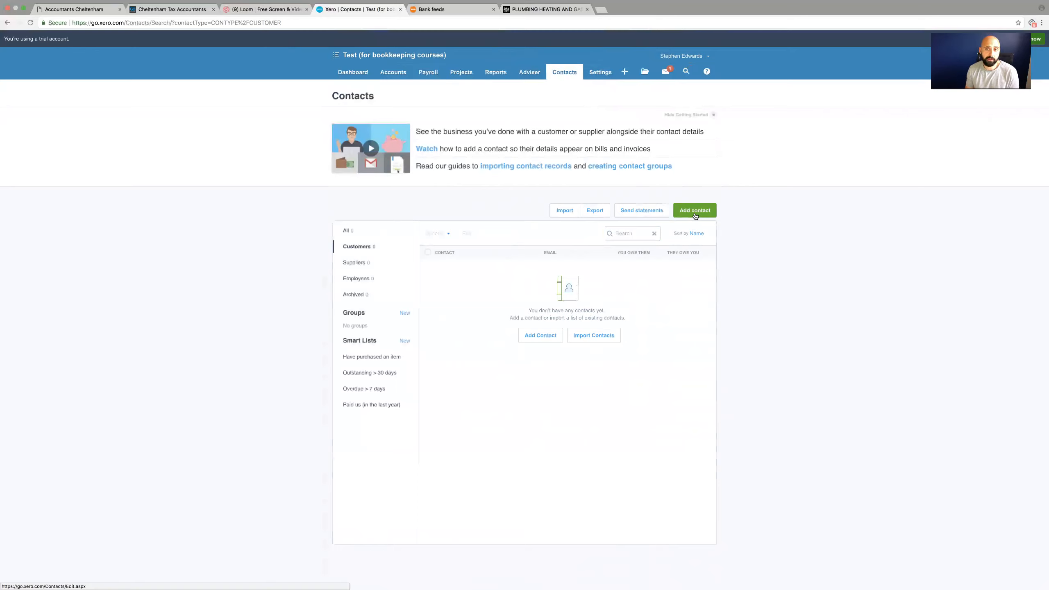
Step: Add a new contact named Nike Ltd and save it
left_click(695, 212)
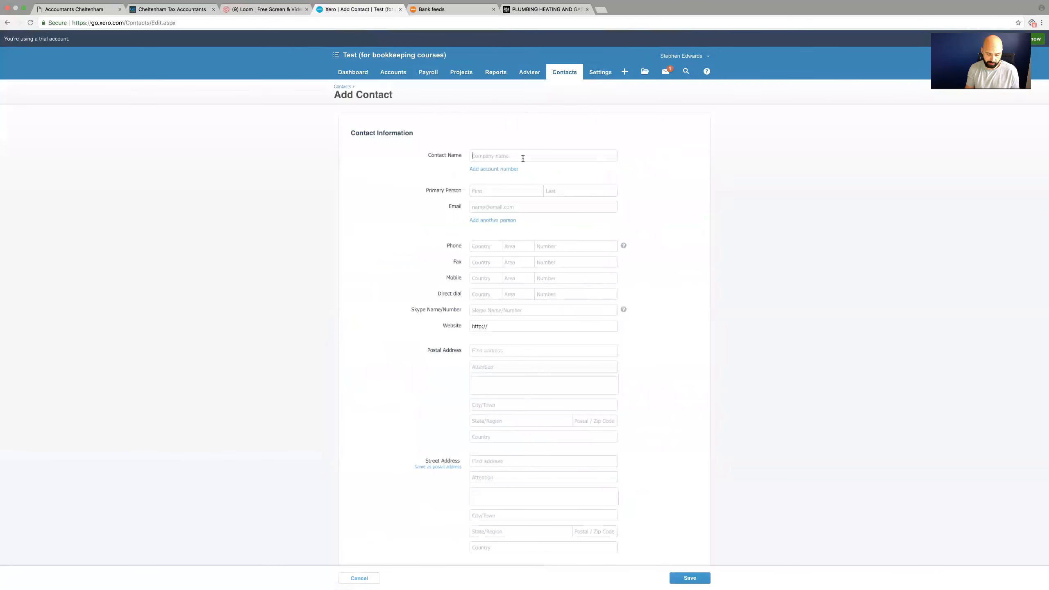
type("Joe")
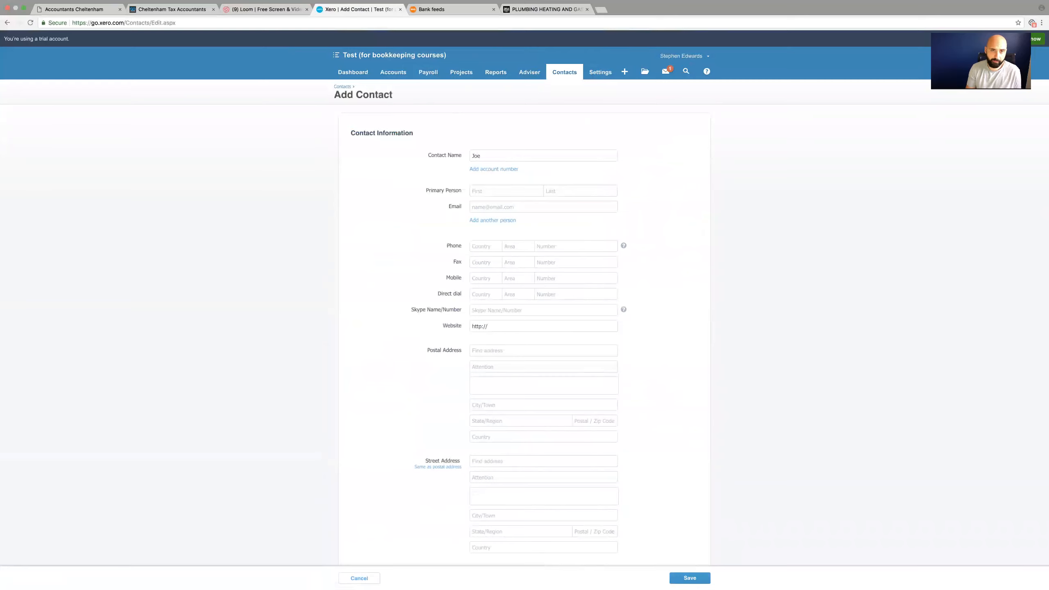
key("BackSpace")
type("Nike Ltd")
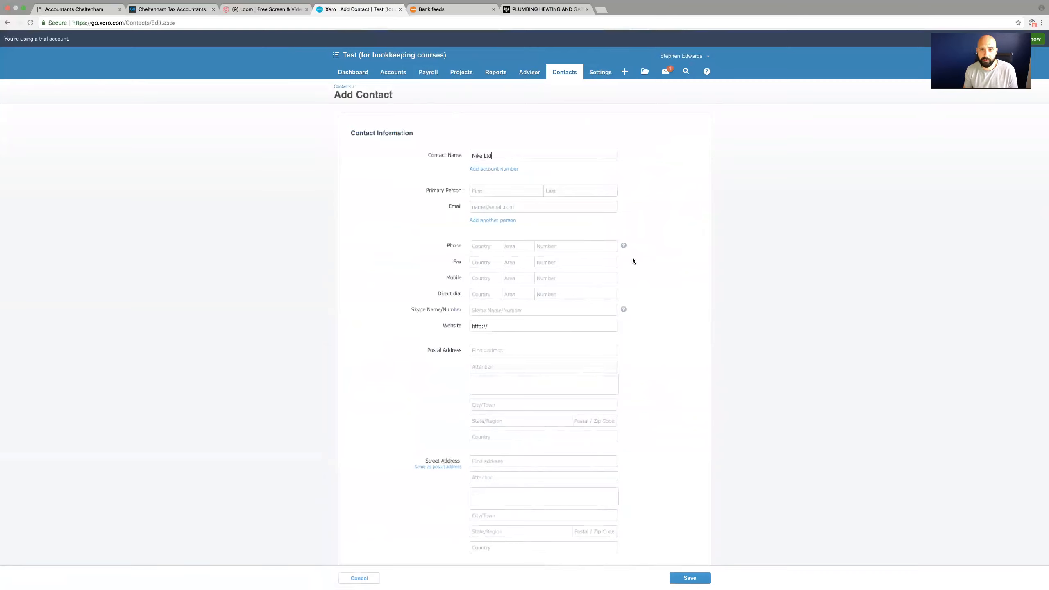
left_click(690, 578)
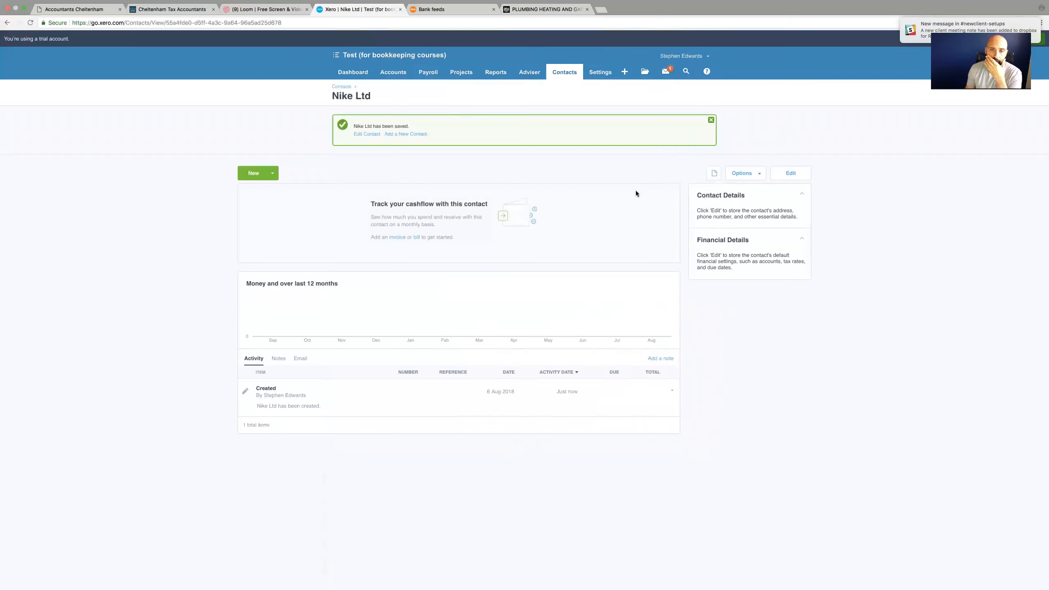
Step: Check the Customers list, switch to all contacts, and open the Nike Ltd contact record
left_click(572, 75)
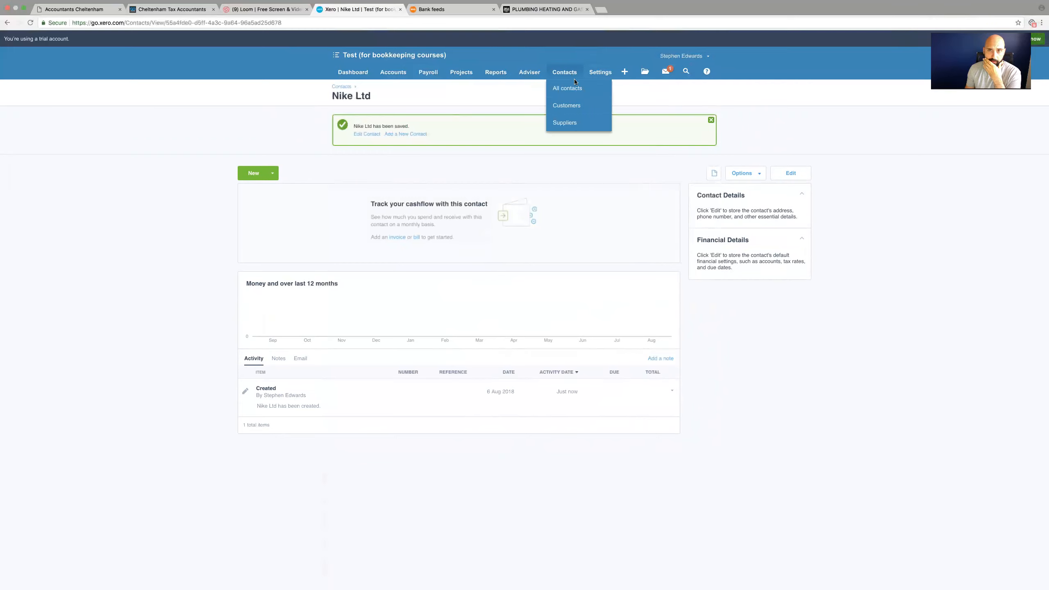
left_click(571, 103)
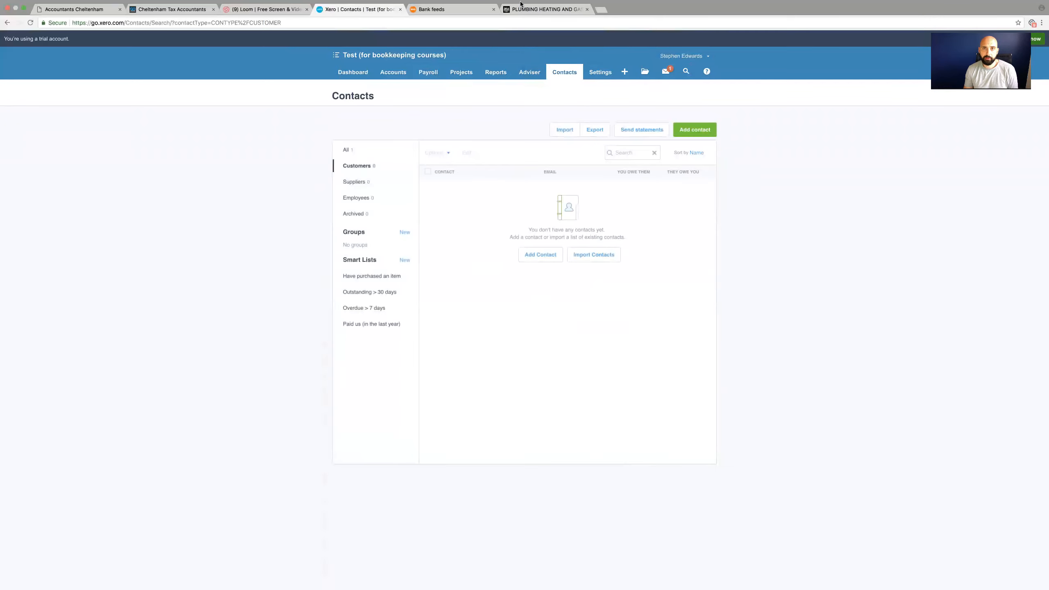
left_click(573, 33)
key("Return")
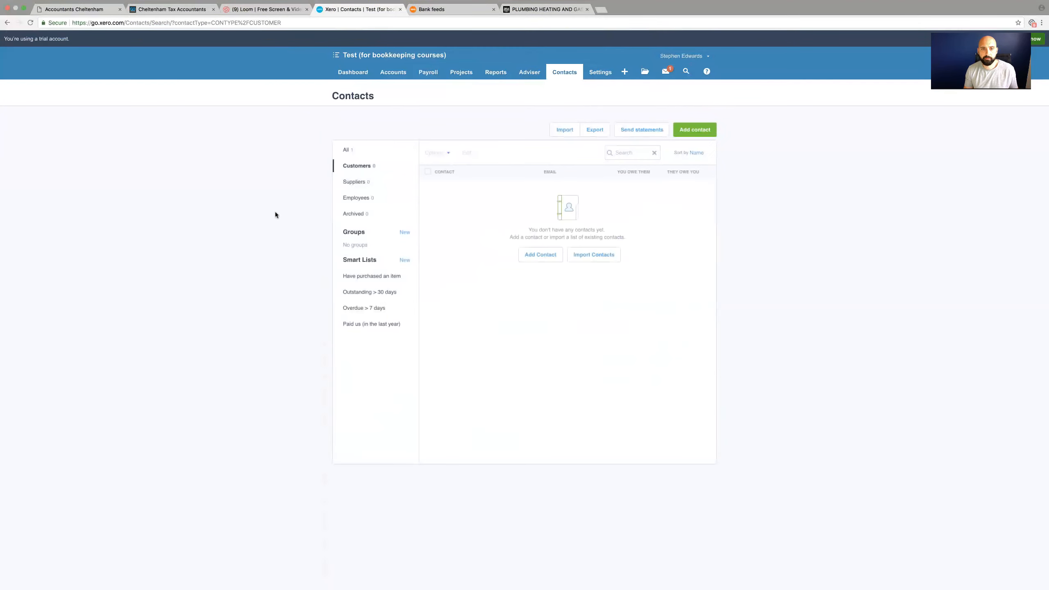
left_click(347, 150)
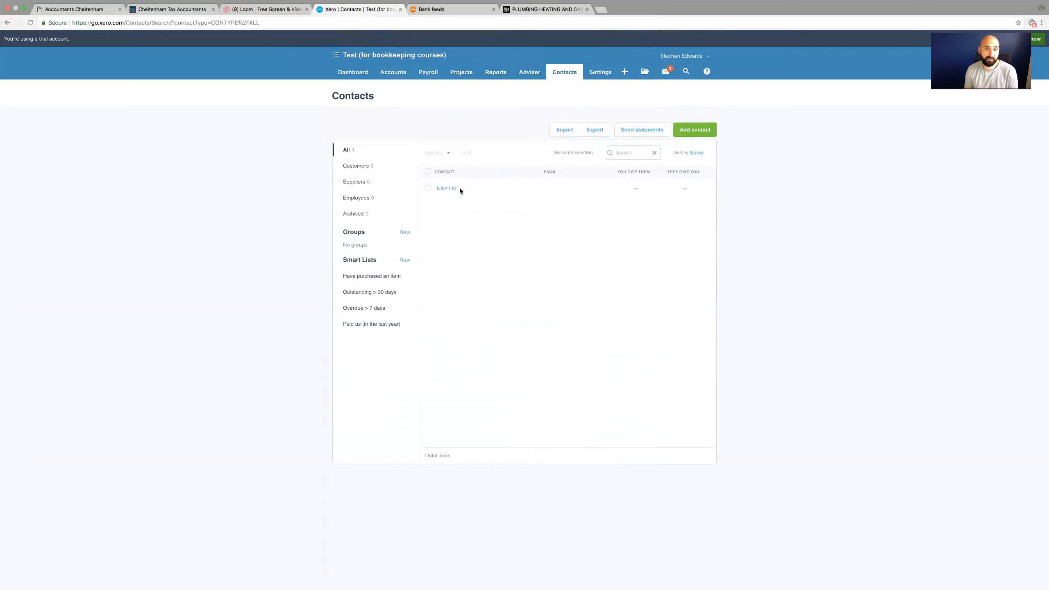
left_click(446, 189)
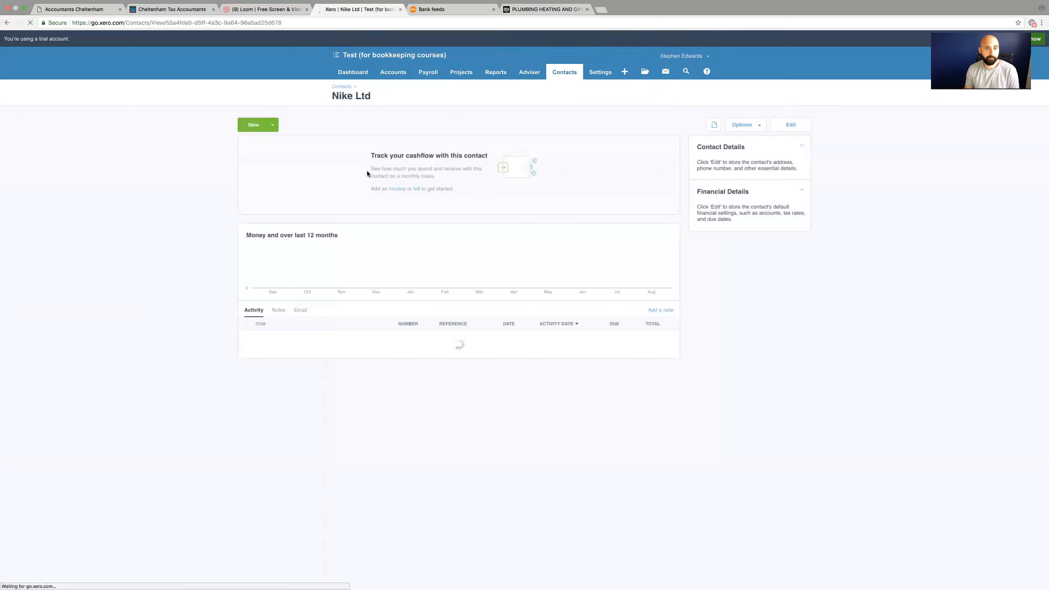
Step: Enter the primary person's first and last name for Nike Ltd, review the other contact fields, and return to the contact without saving
left_click(793, 129)
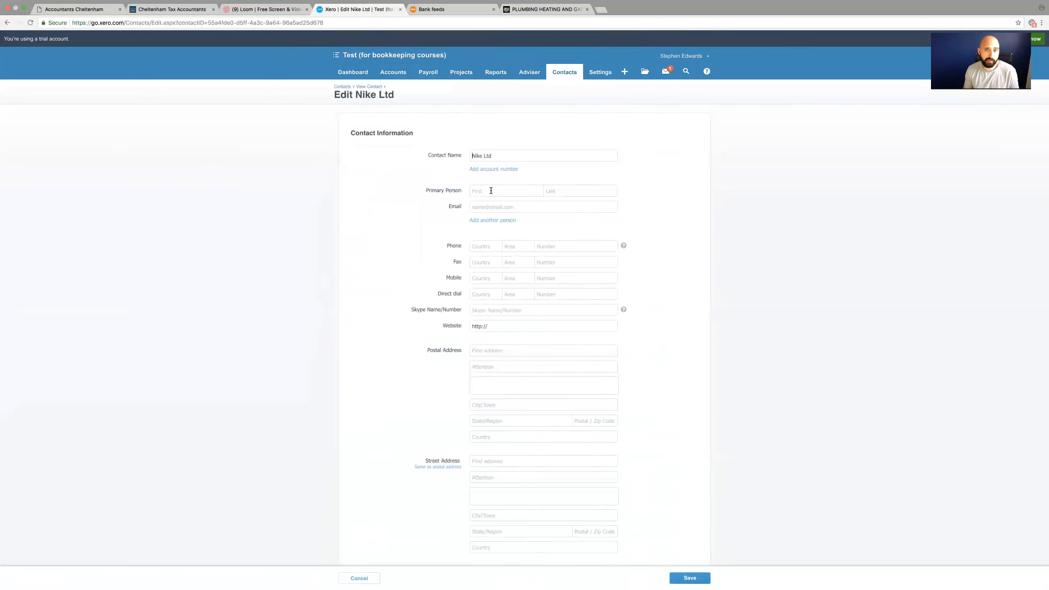
type("Joe")
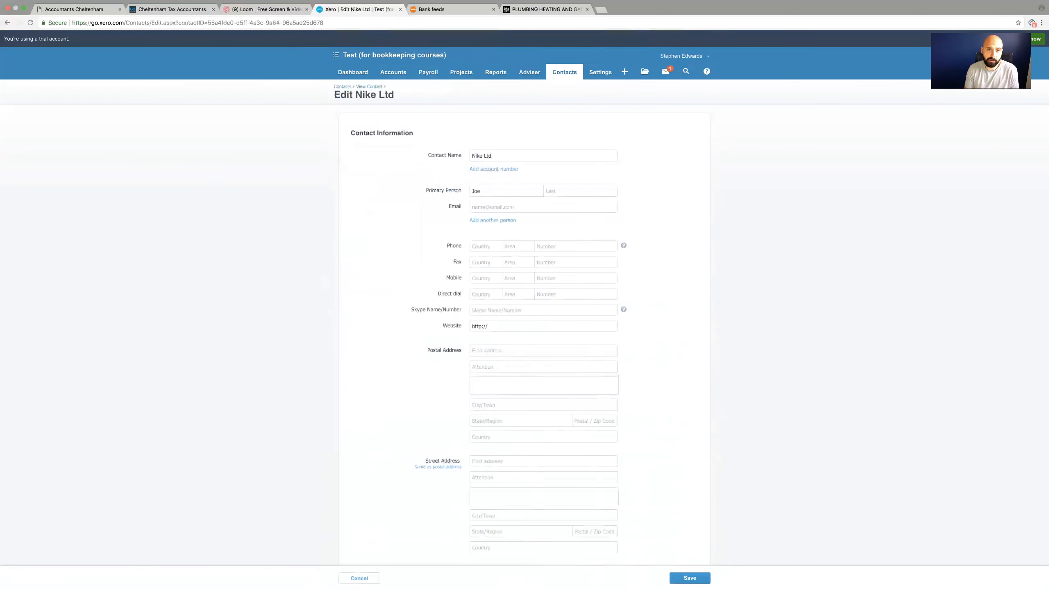
key("Tab")
type("Bloggs")
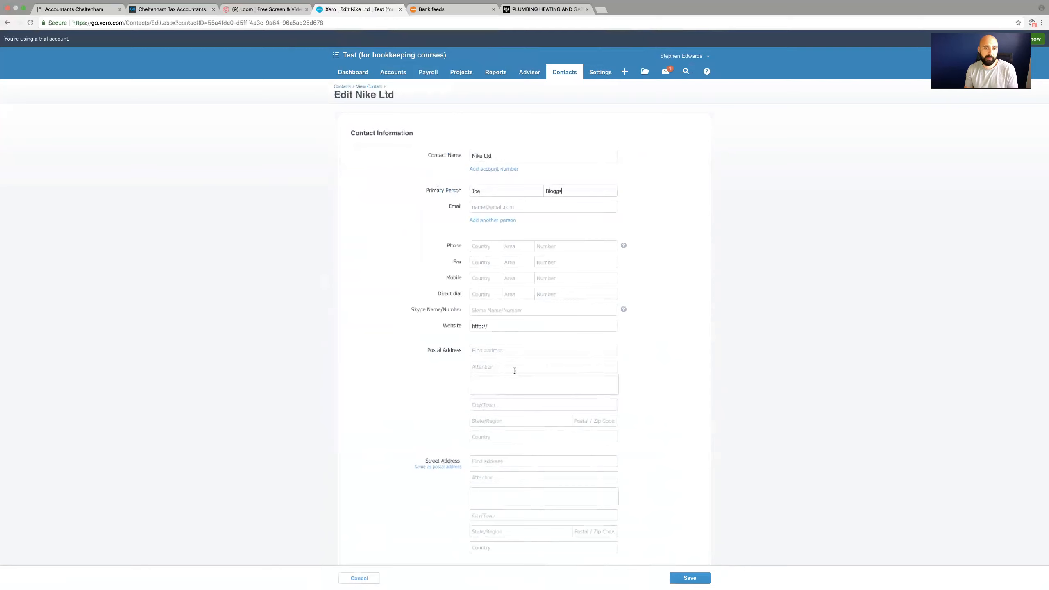
scroll(513, 365, "down", 5)
scroll(513, 366, "up", 2)
scroll(503, 334, "down", 8)
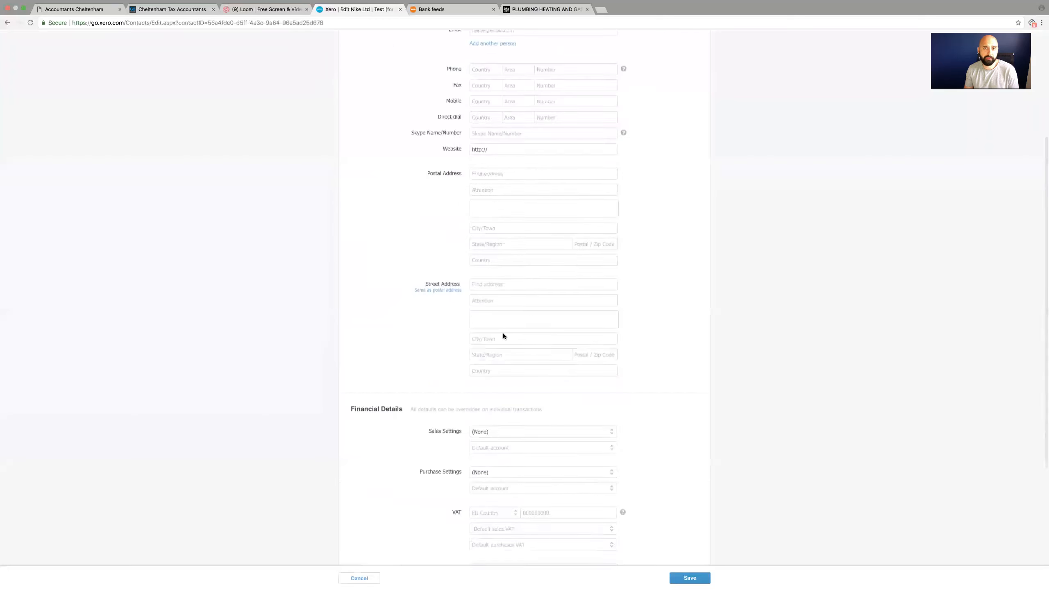
scroll(504, 334, "up", 9)
scroll(503, 330, "down", 9)
scroll(504, 328, "up", 10)
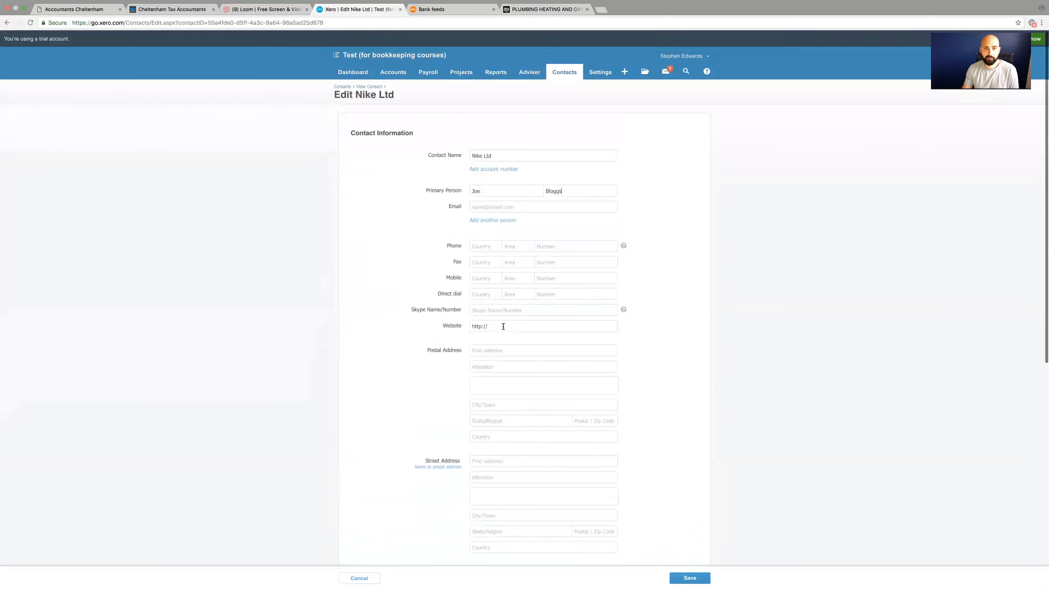
left_click(364, 86)
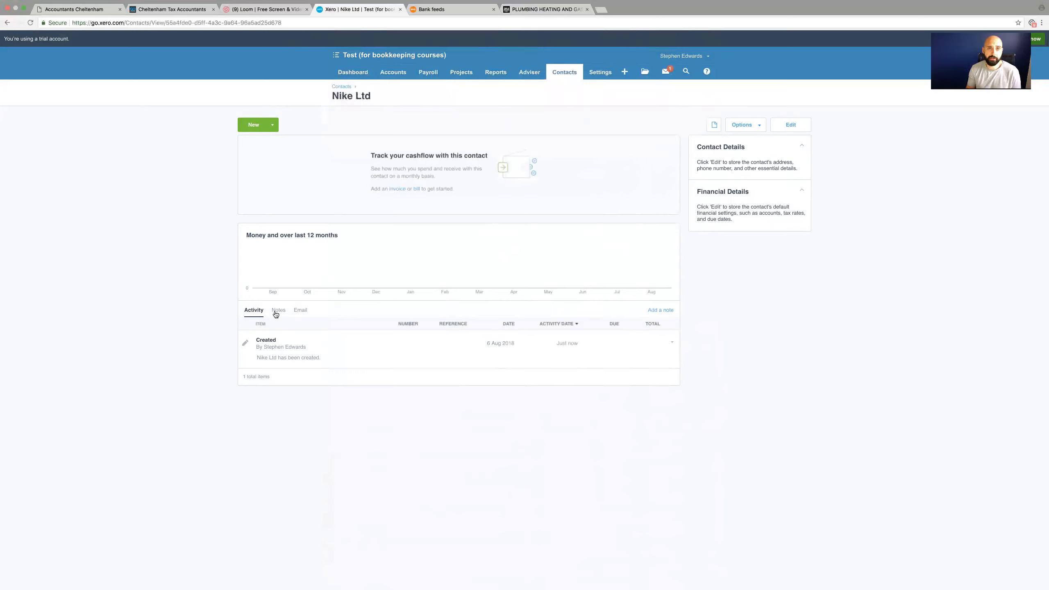
Step: Add and save a note on the Nike Ltd contact recording the call to the contact person re meeting today
left_click(276, 314)
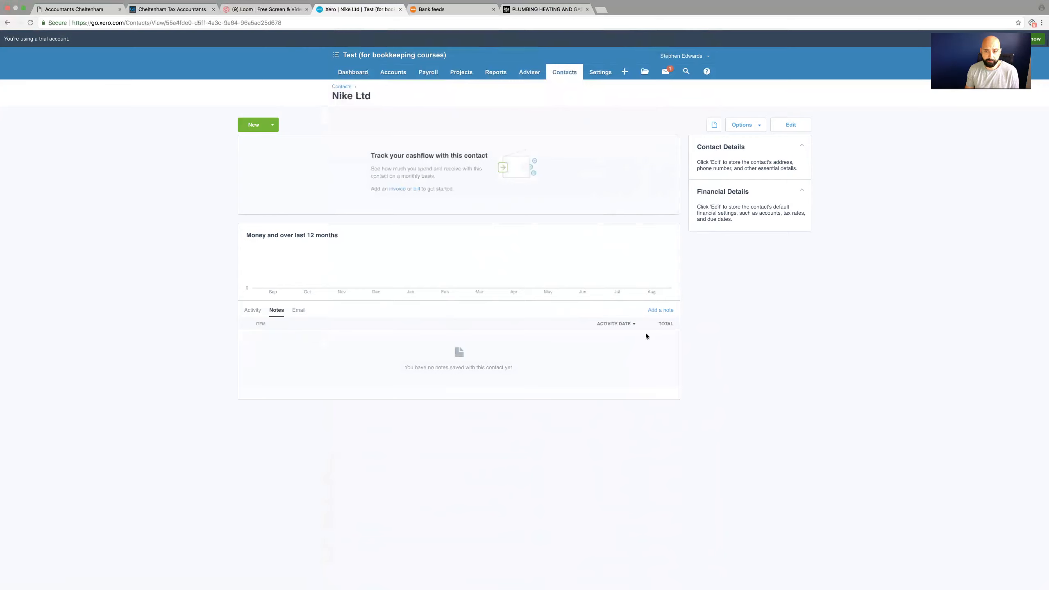
left_click(658, 310)
left_click(357, 342)
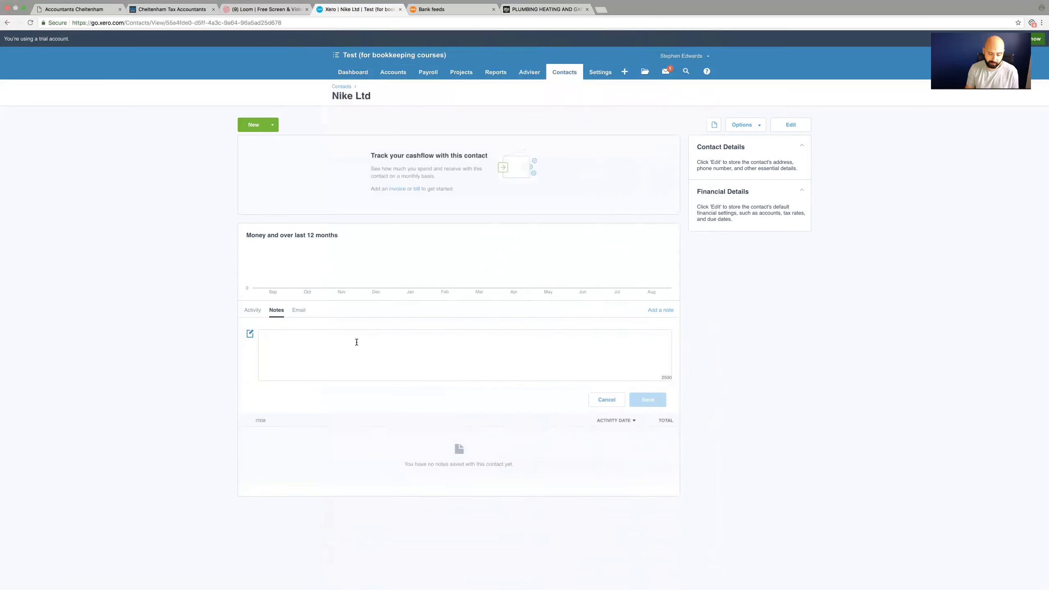
type("Called Joe at Nike")
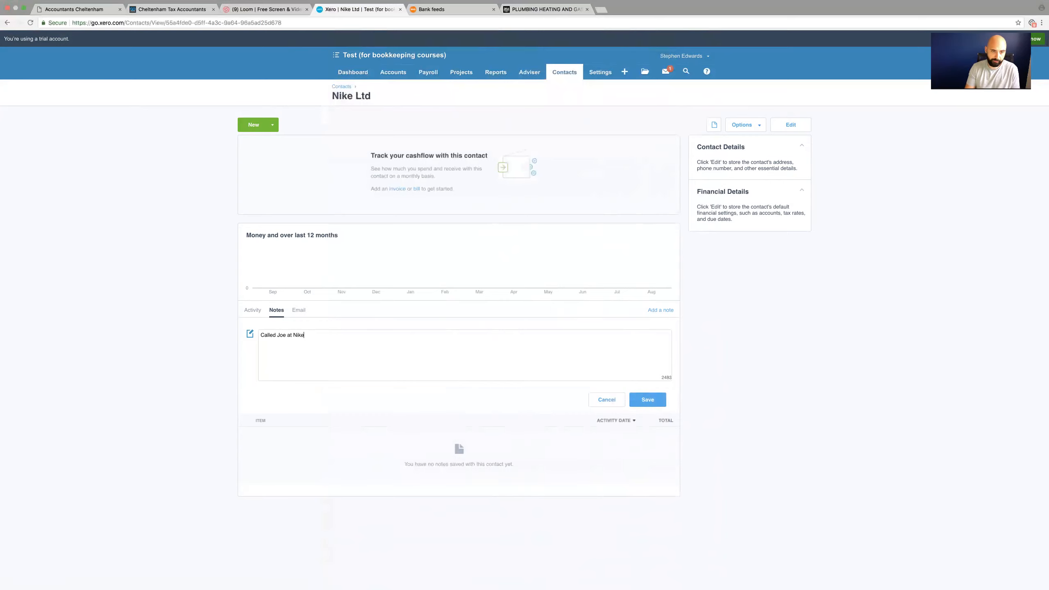
type(" re meeting today")
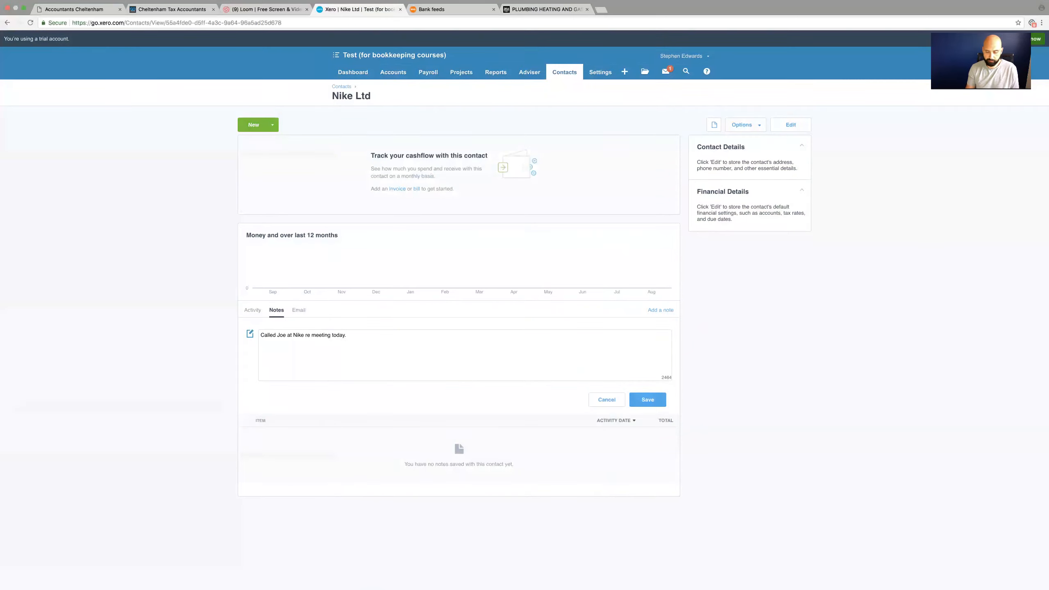
type(".")
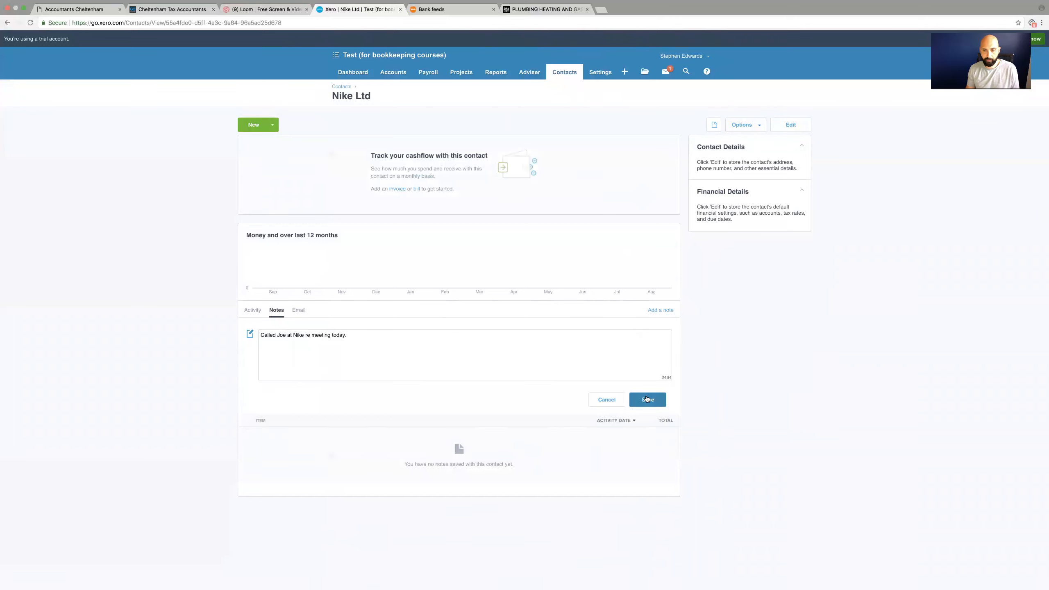
left_click(646, 396)
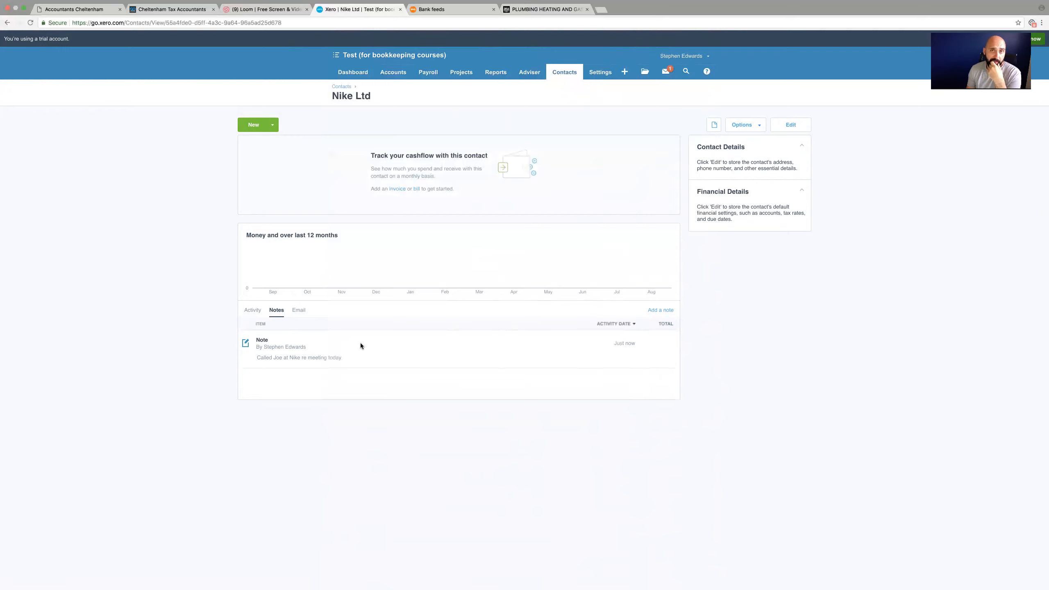
Step: View the email connection options for the Nike Ltd contact, and open the General Settings page
left_click(304, 315)
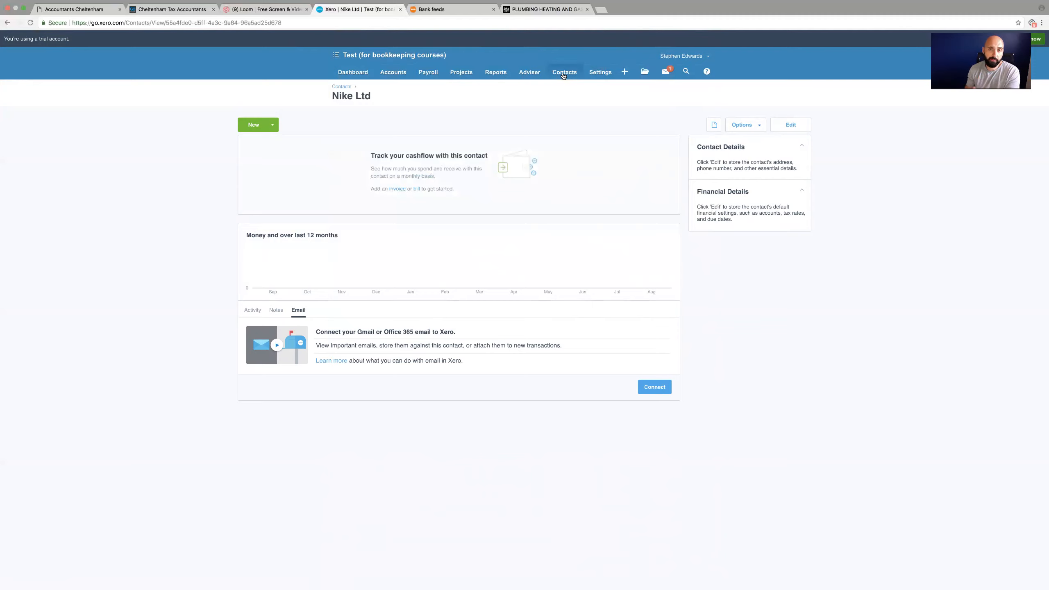
left_click(600, 72)
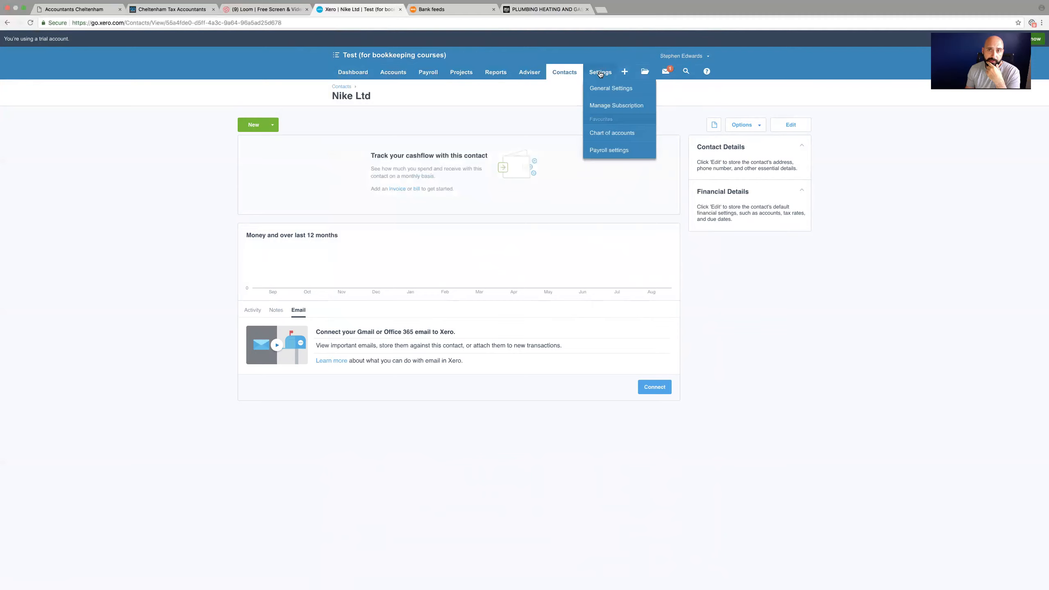
left_click(614, 89)
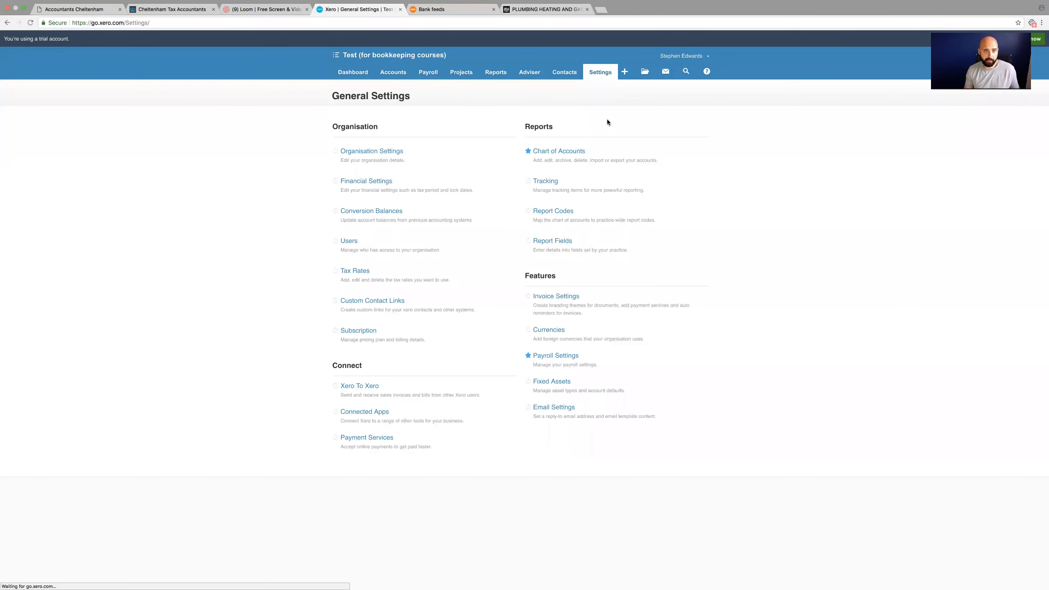
Step: Review the basic information and contact details in Organisation Settings, and return to the General Settings page
left_click(383, 152)
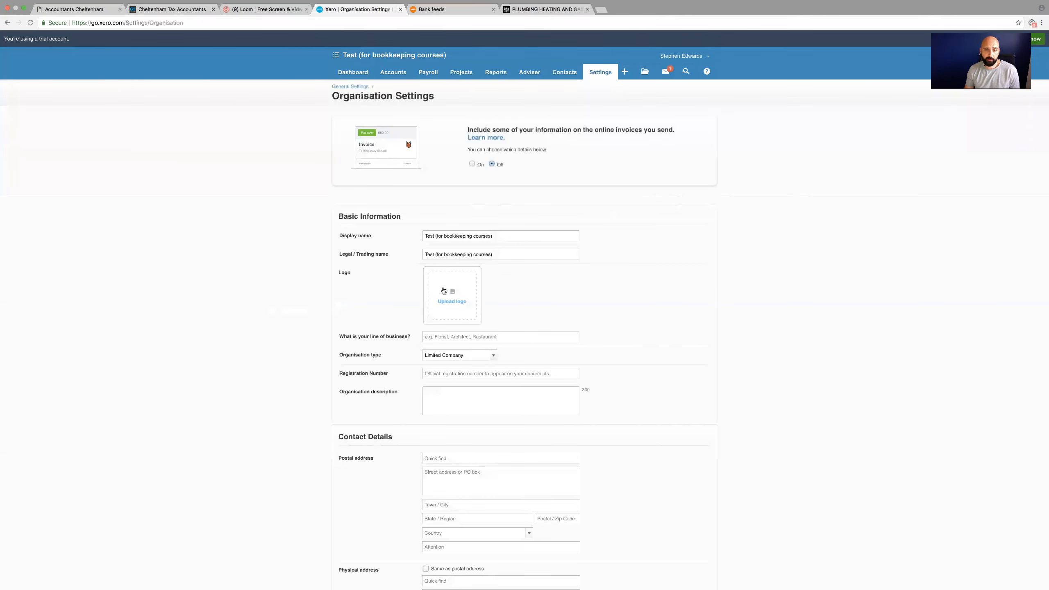
scroll(451, 317, "down", 5)
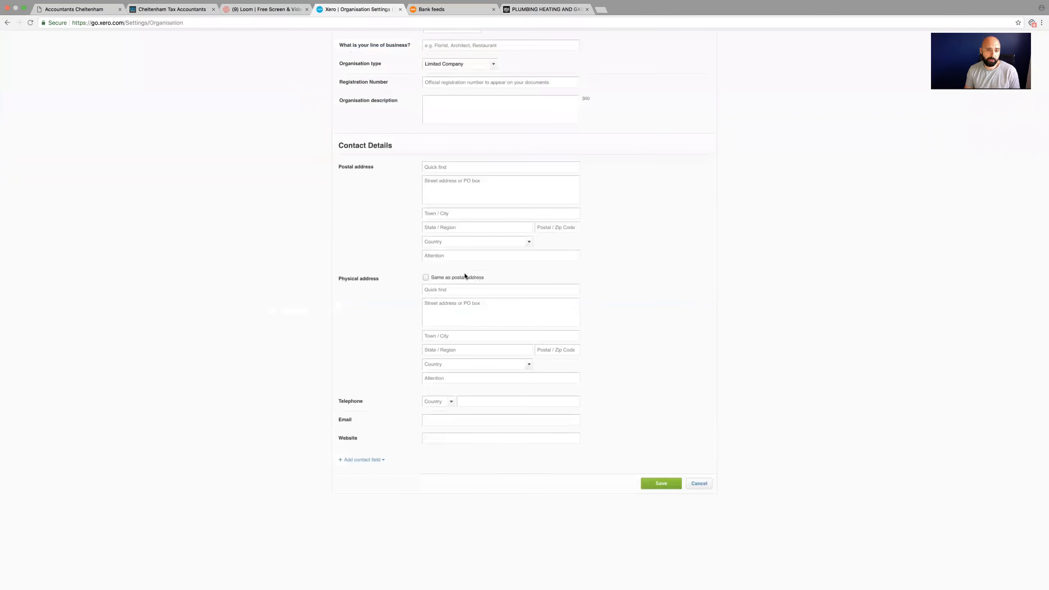
scroll(466, 284, "up", 2)
scroll(465, 287, "up", 4)
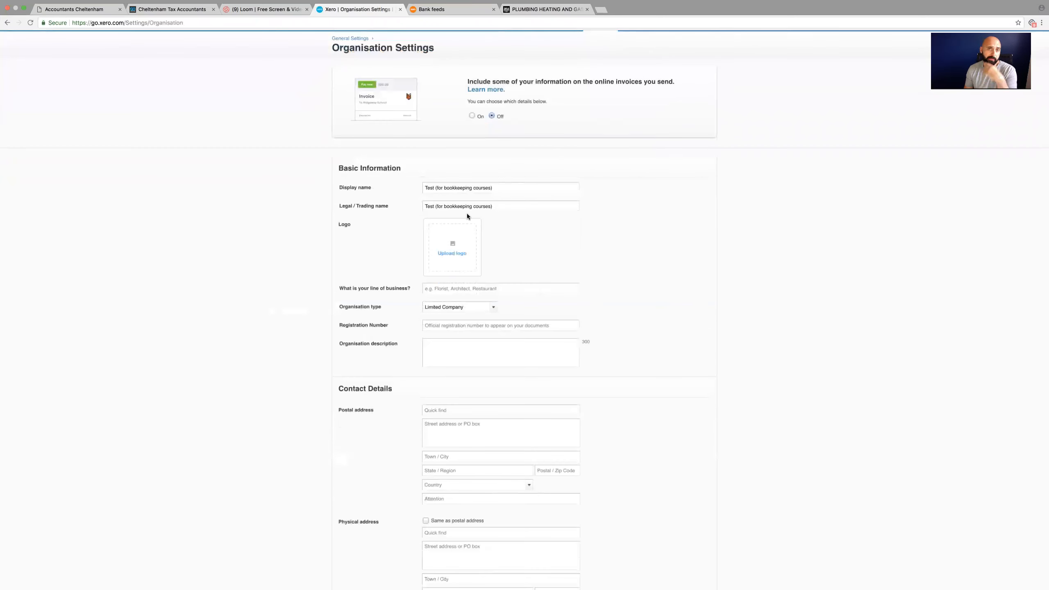
left_click(8, 23)
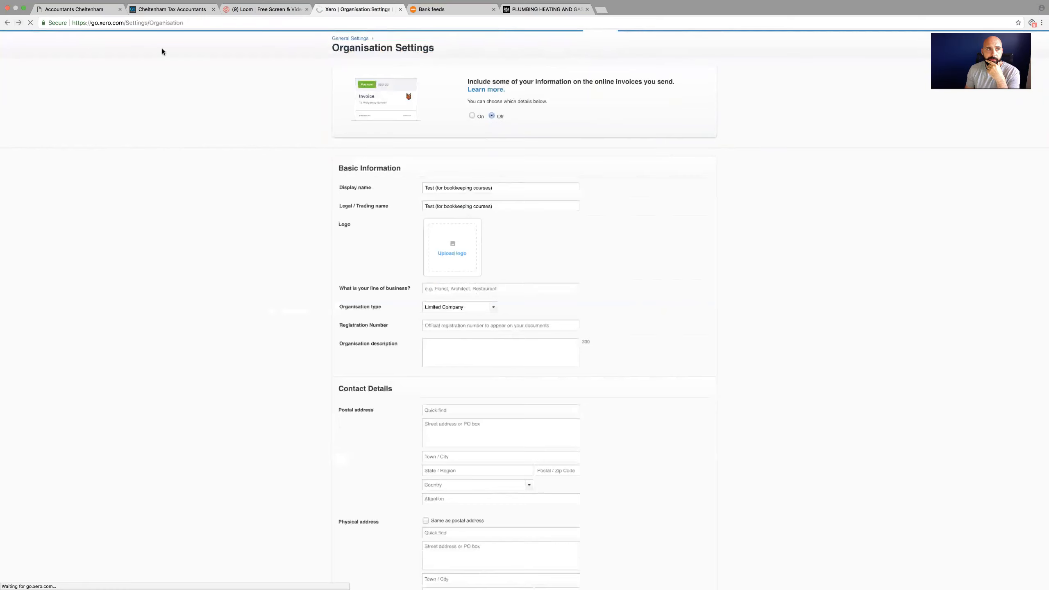
left_click(20, 23)
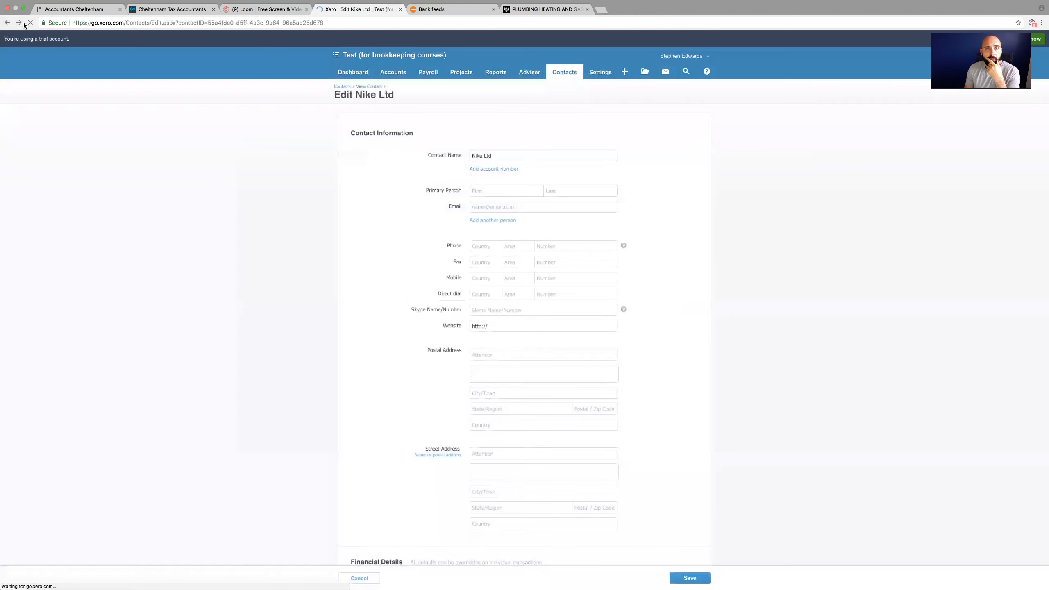
left_click(19, 23)
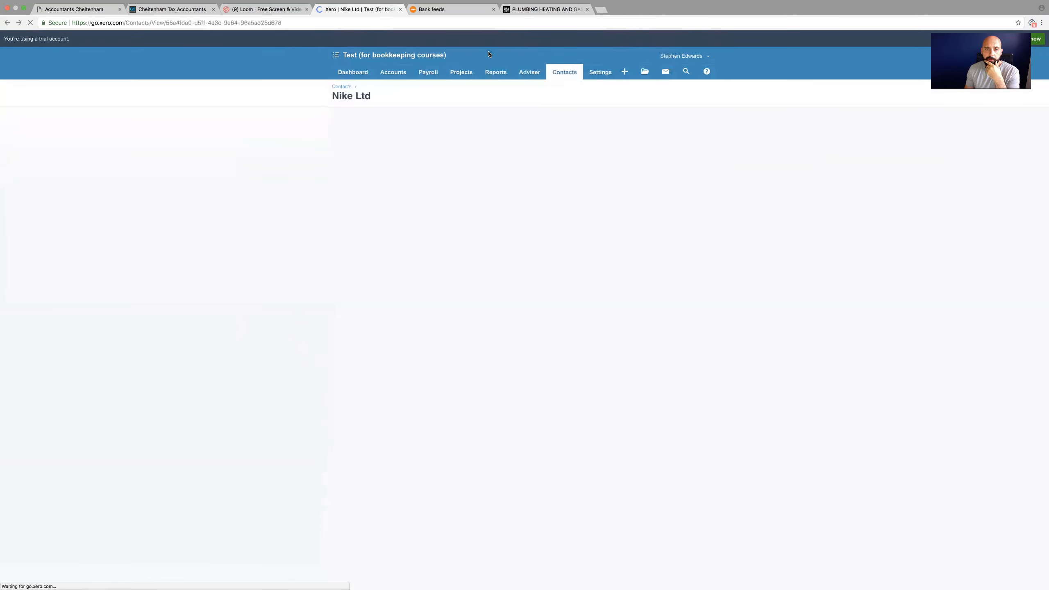
left_click(19, 22)
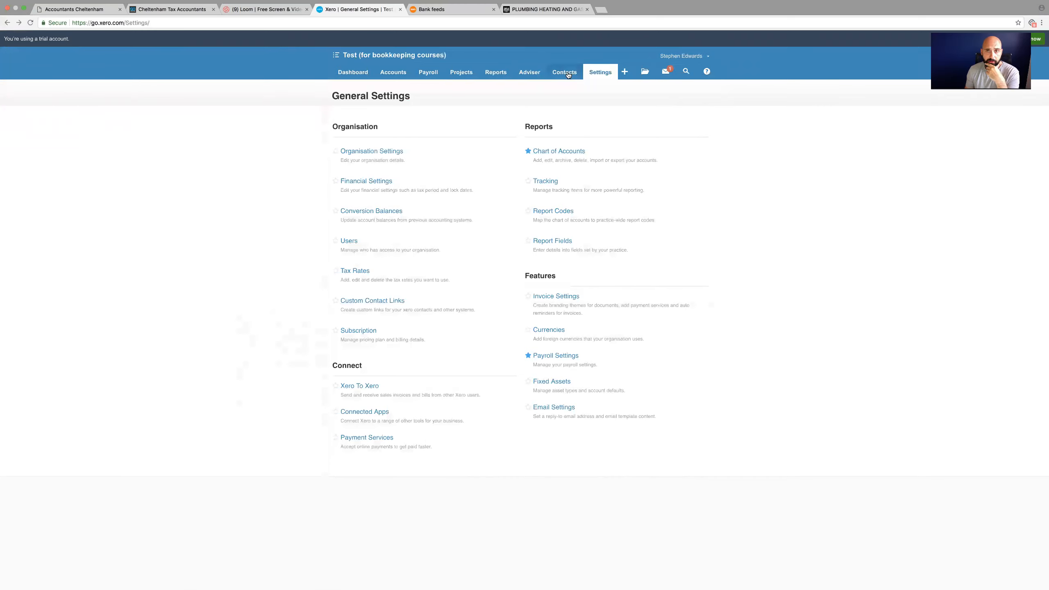
left_click(595, 73)
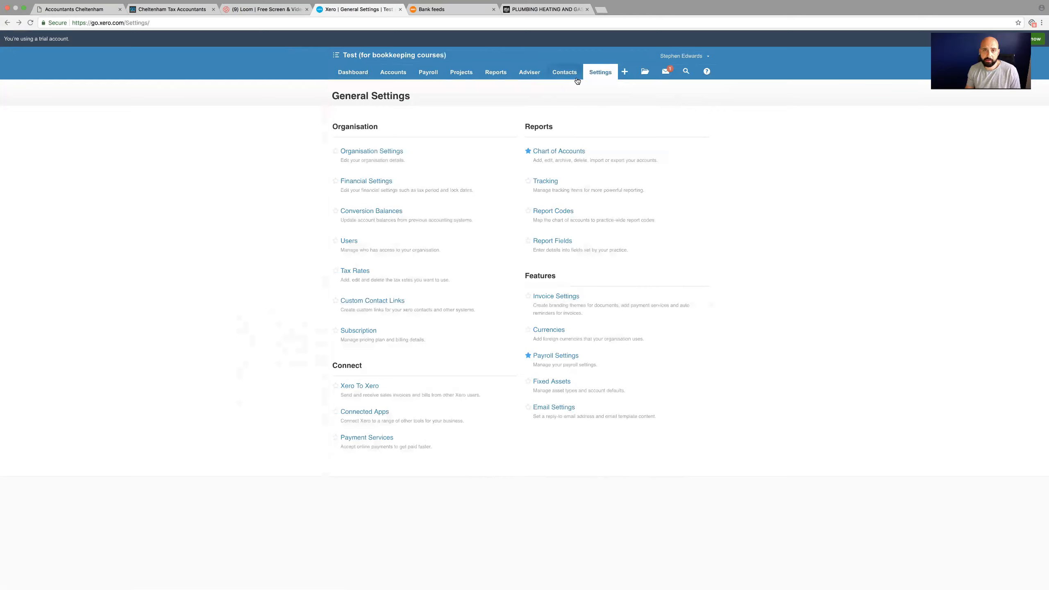
Step: View the Help options for the General Settings page and open the Xero Help Centre
left_click(687, 72)
left_click(707, 72)
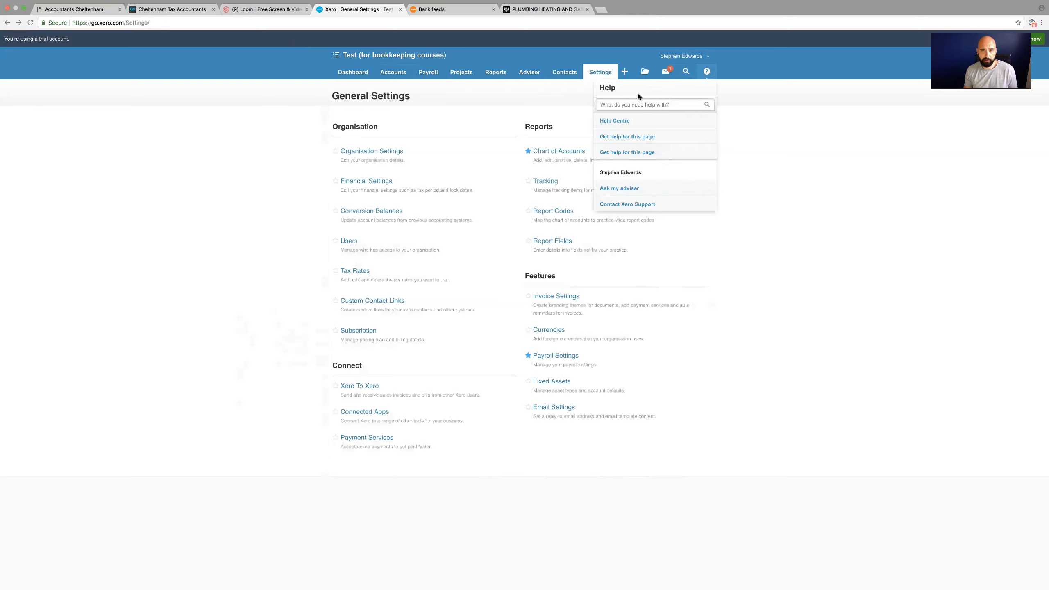
left_click(706, 74)
left_click(706, 73)
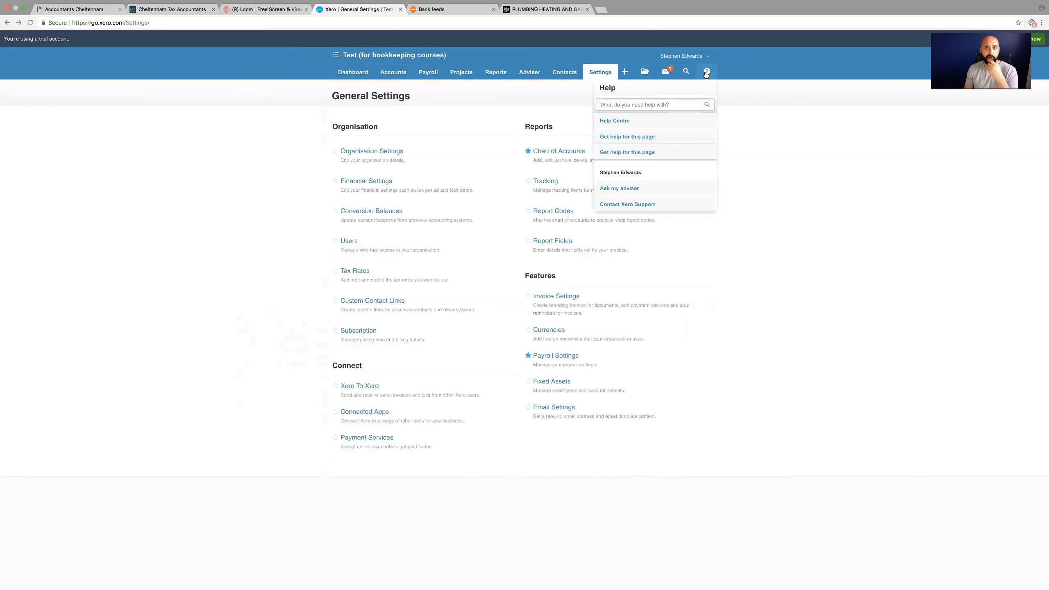
left_click(619, 120)
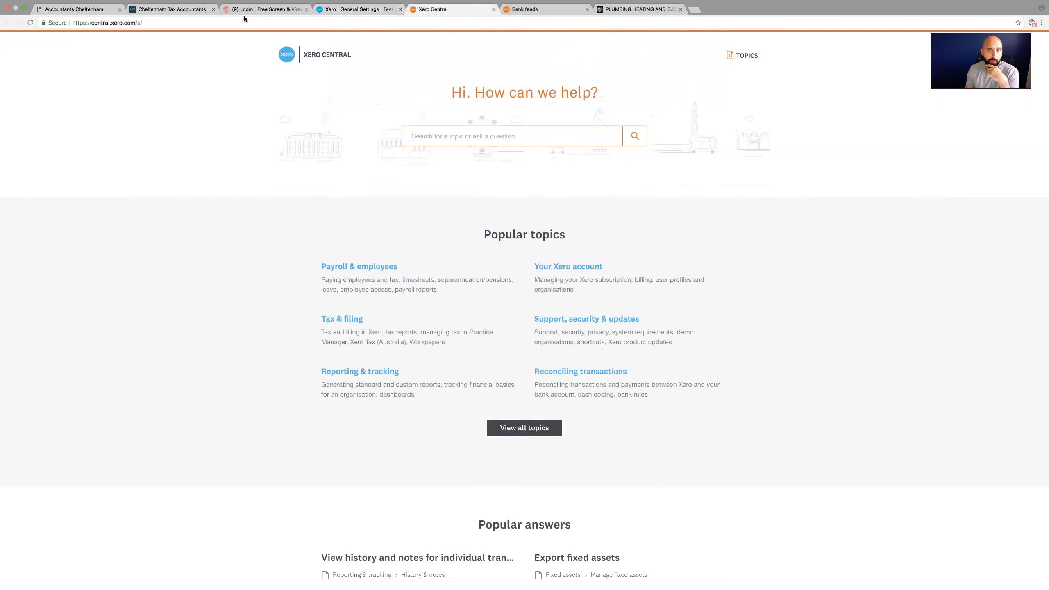
Step: Switch to the Cheltenham Tax Accountants website and examine the Xero articles in its Knowledge Base
left_click(71, 10)
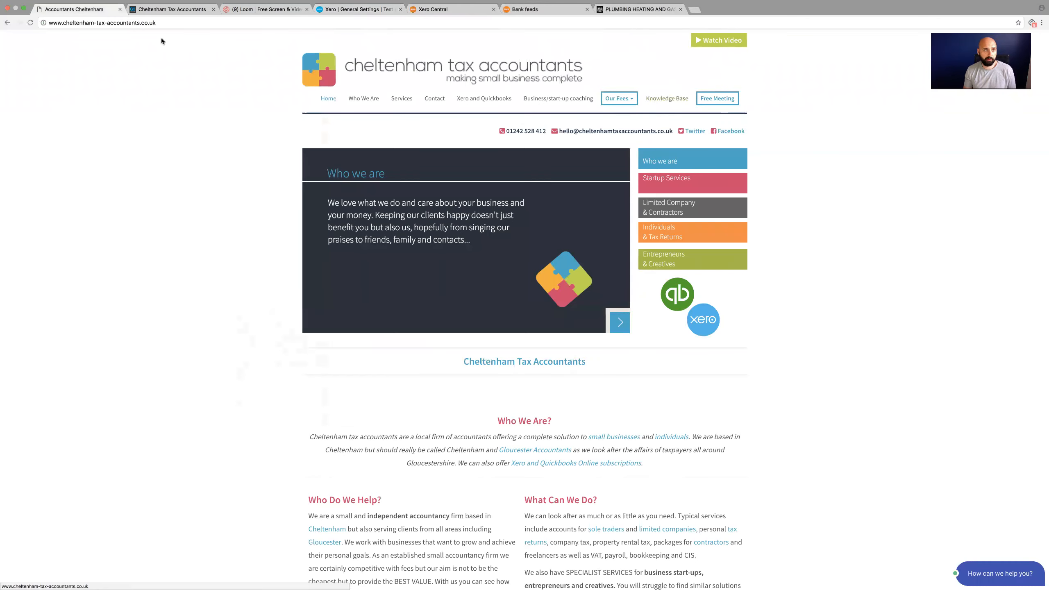
left_click(678, 103)
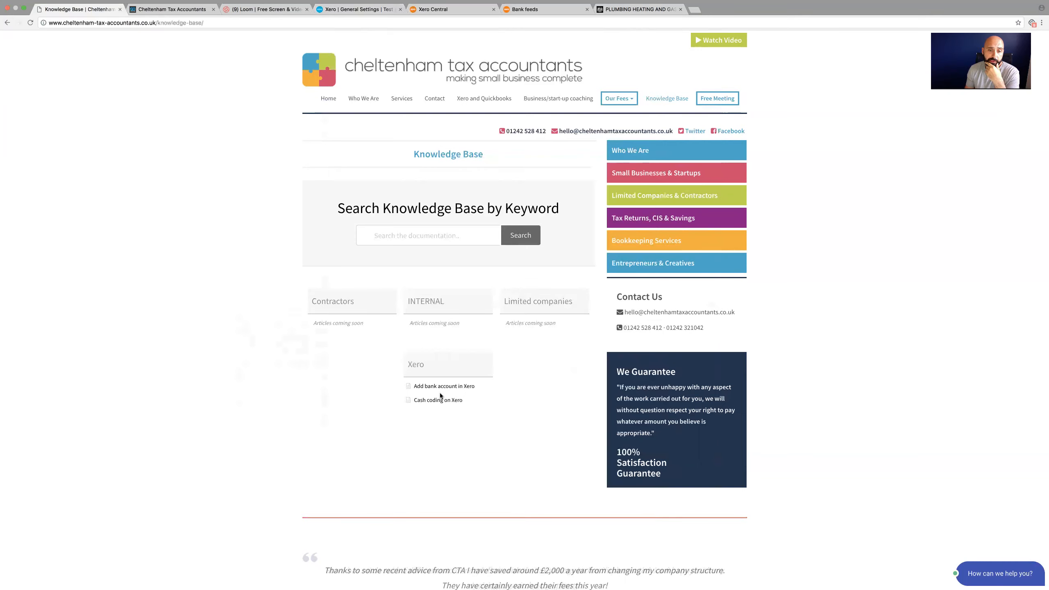
scroll(481, 342, "down", 3)
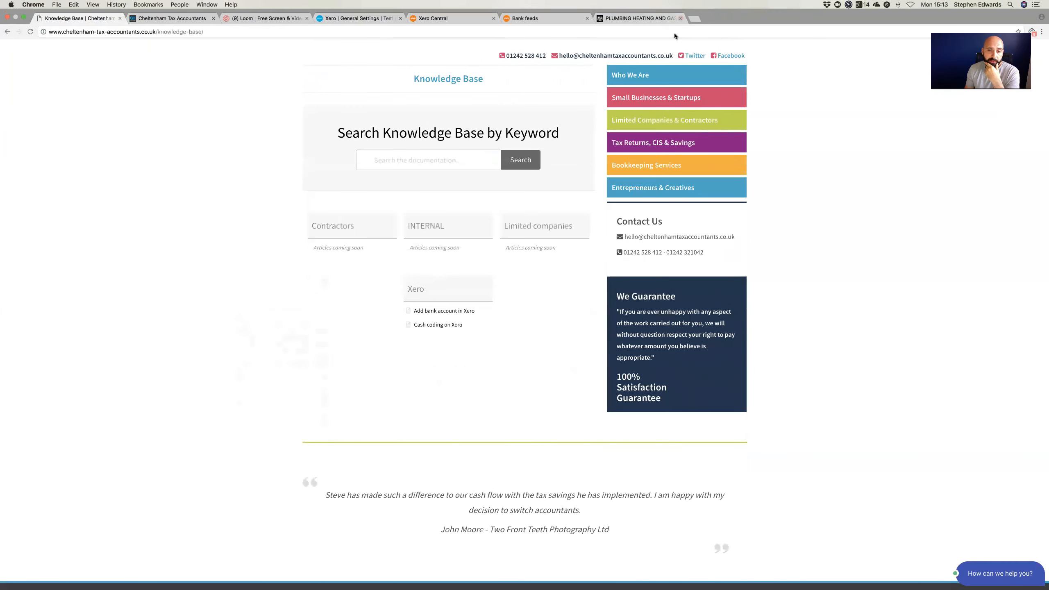